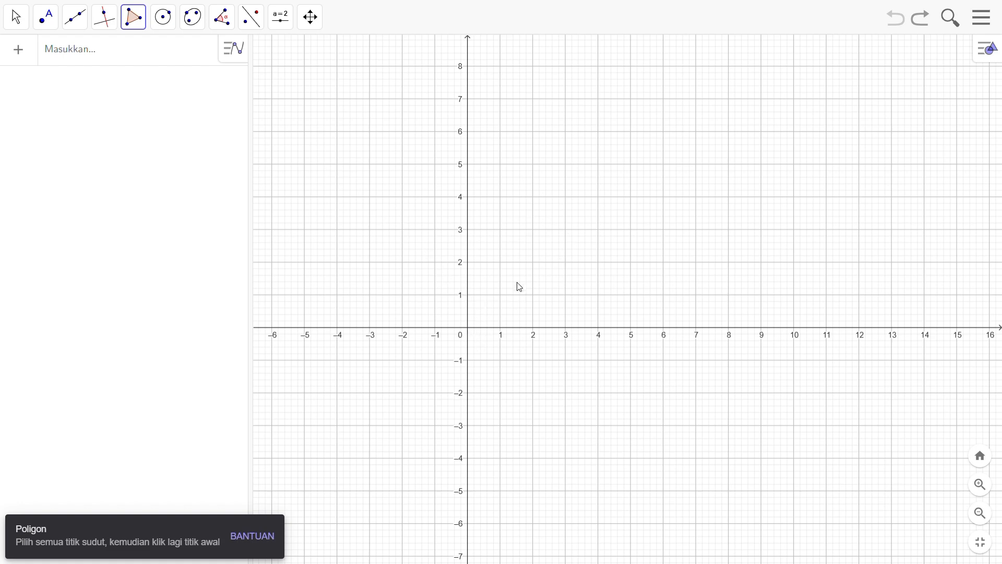
Draw a closed rectangular polygon with vertices at (0, 0), (15, 0), (15, 8) and (0, 8).
left_click(470, 332)
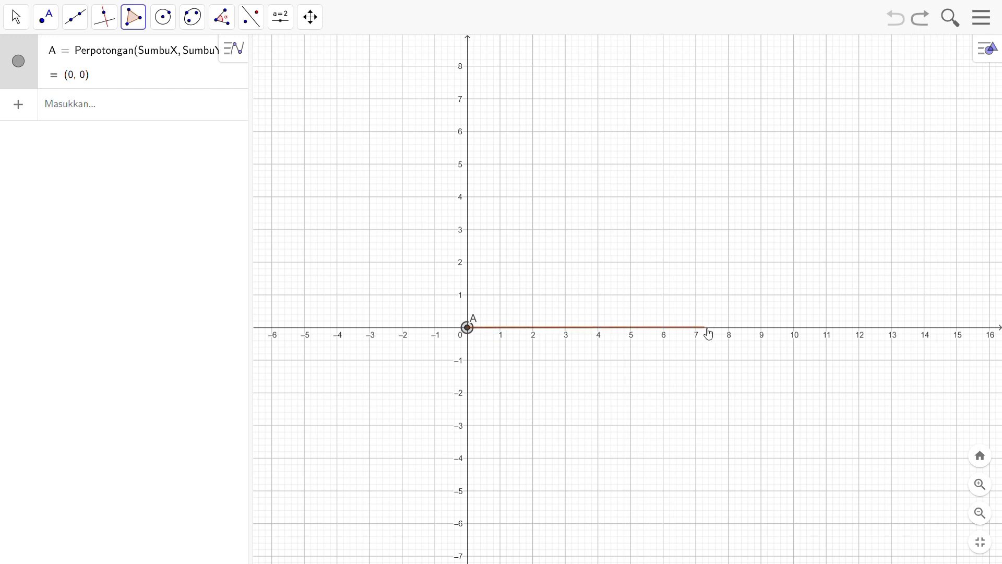
left_click(959, 330)
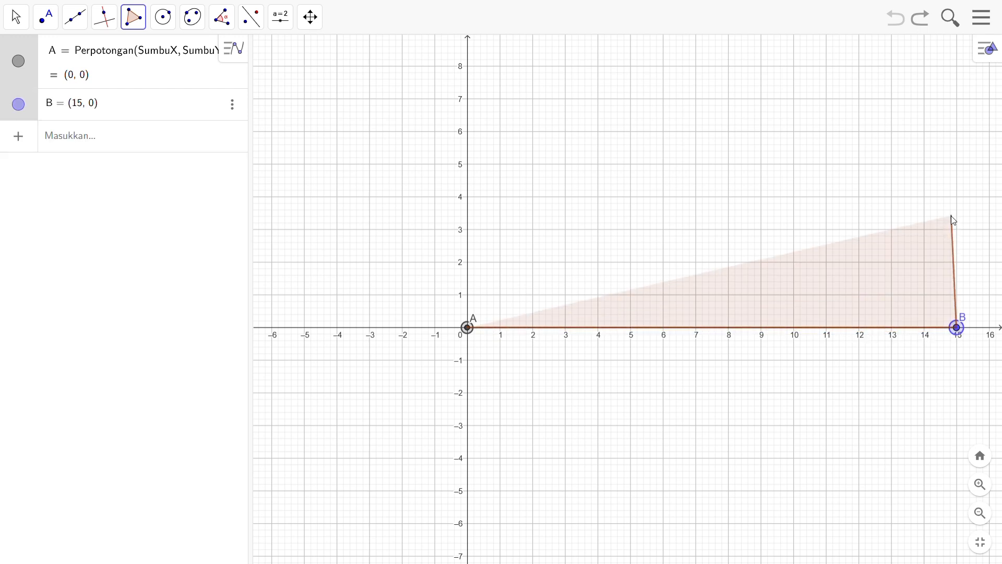
left_click(957, 67)
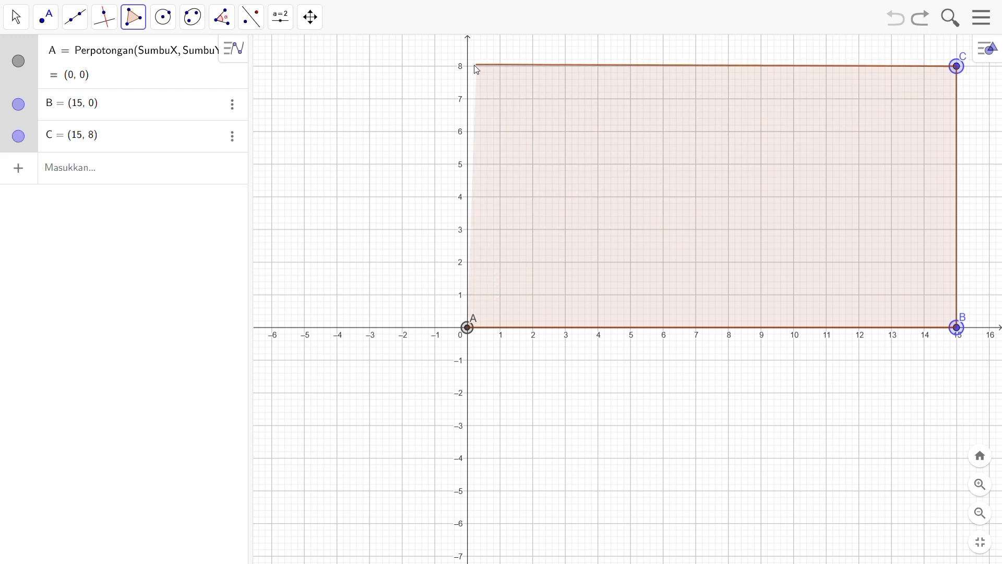
left_click(469, 67)
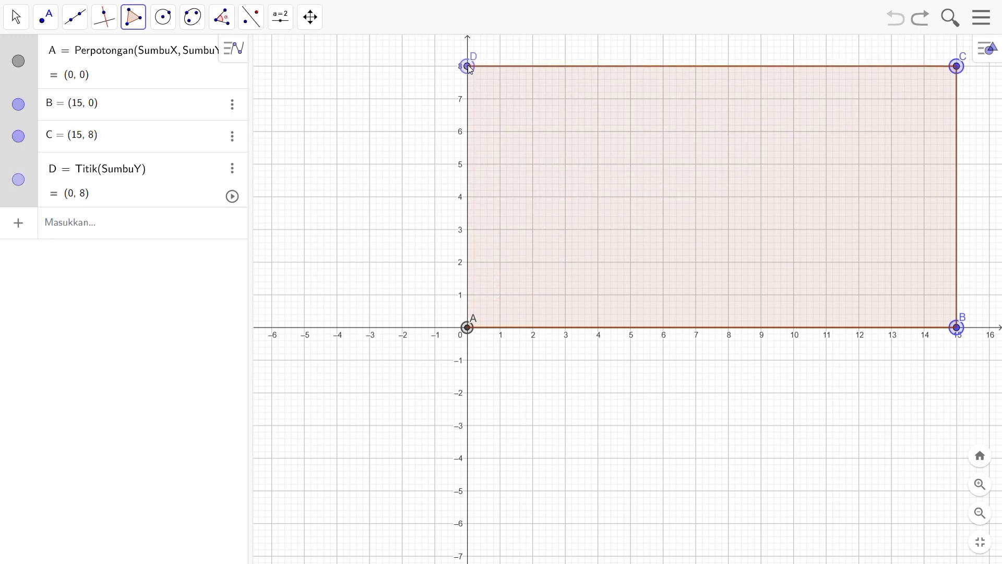
left_click(467, 328)
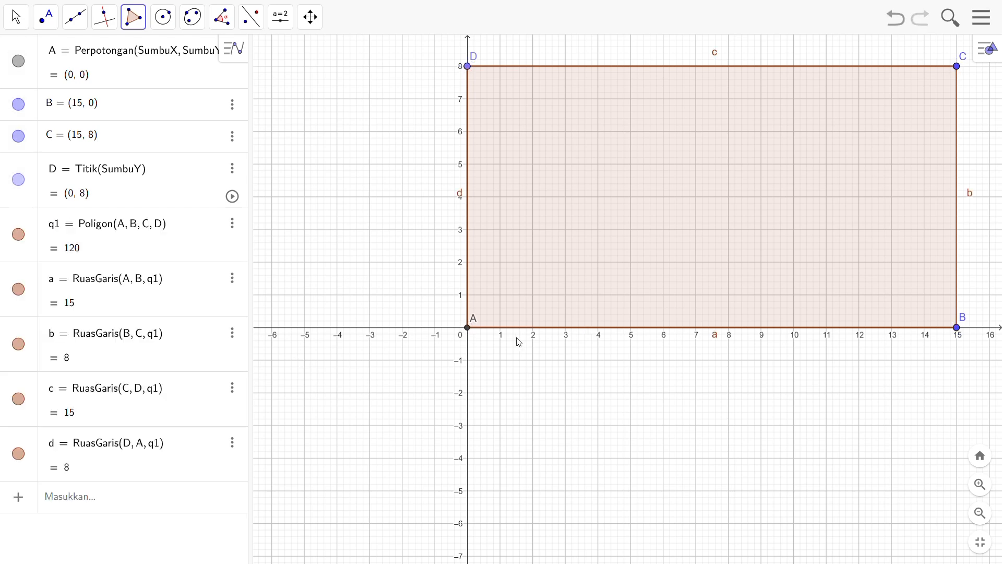
Define the lower two outer corner points as E = (-2, -2) and F = (17, -2).
left_click(132, 502)
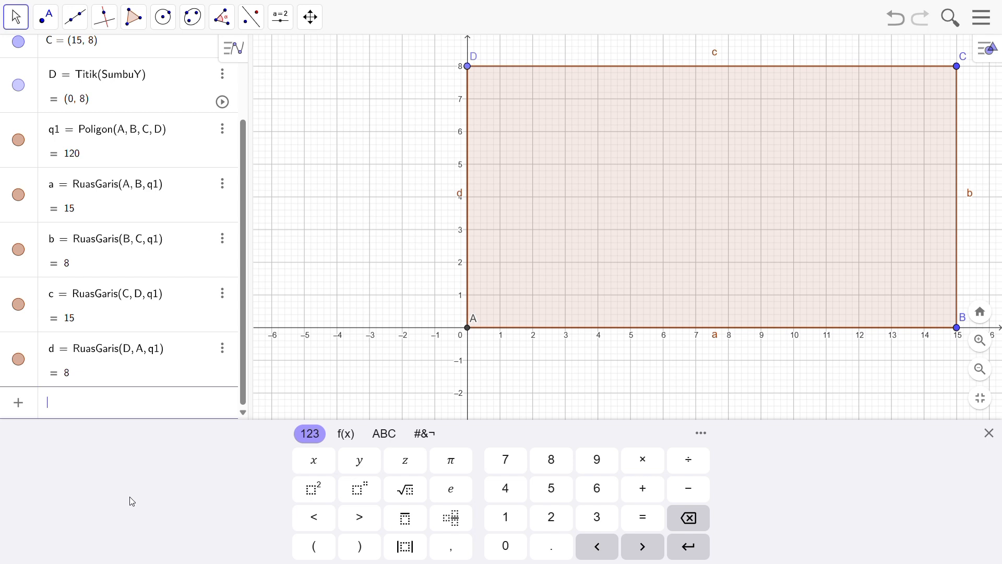
type("E ")
type("= ")
type("(-2, ")
type("-2")
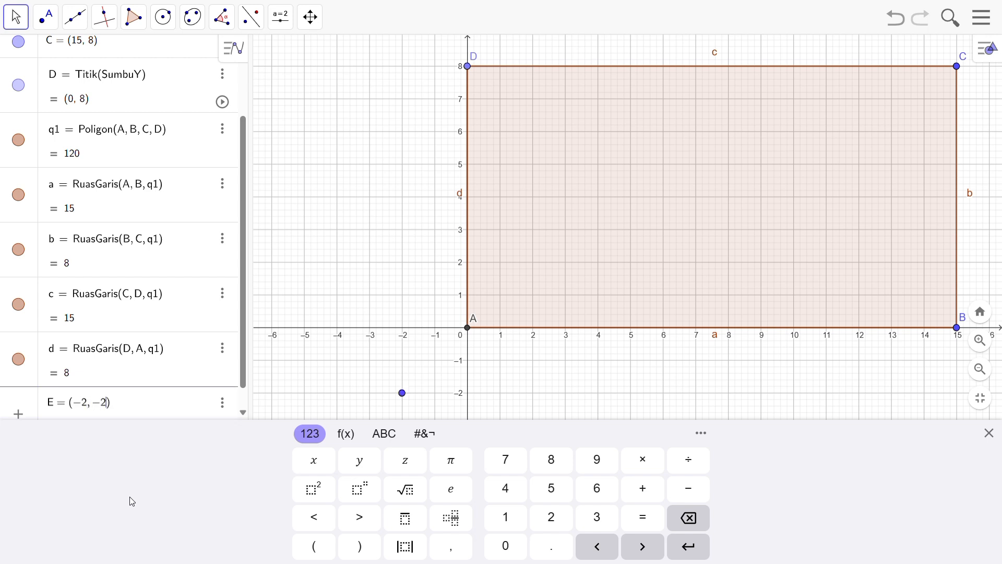
key("Return")
type("F=")
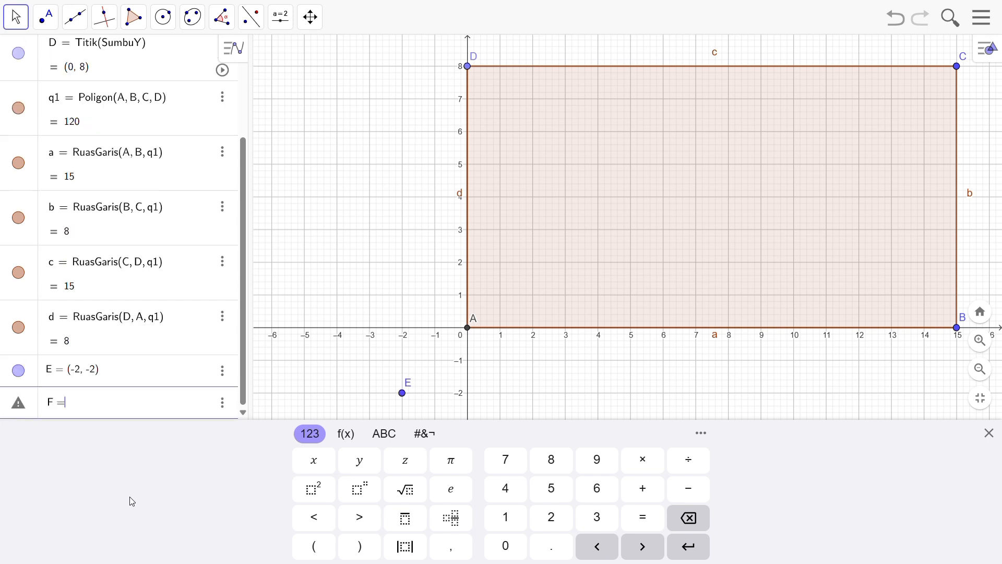
type("(17, ")
type("-2")
key("Return")
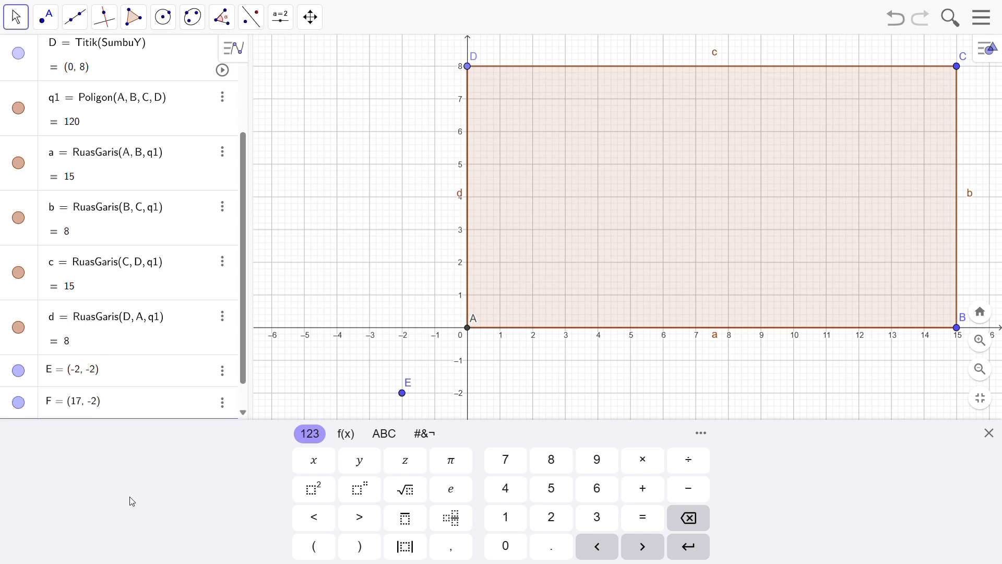
Define the upper two outer corner points as G = (17, 10) and H = (-2, 10).
type("G = (")
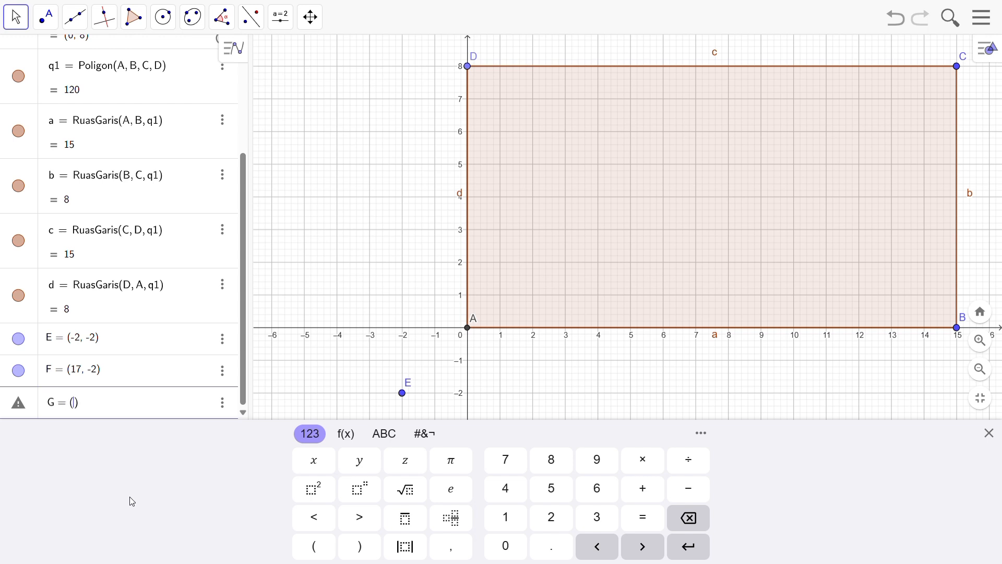
type("17, 1")
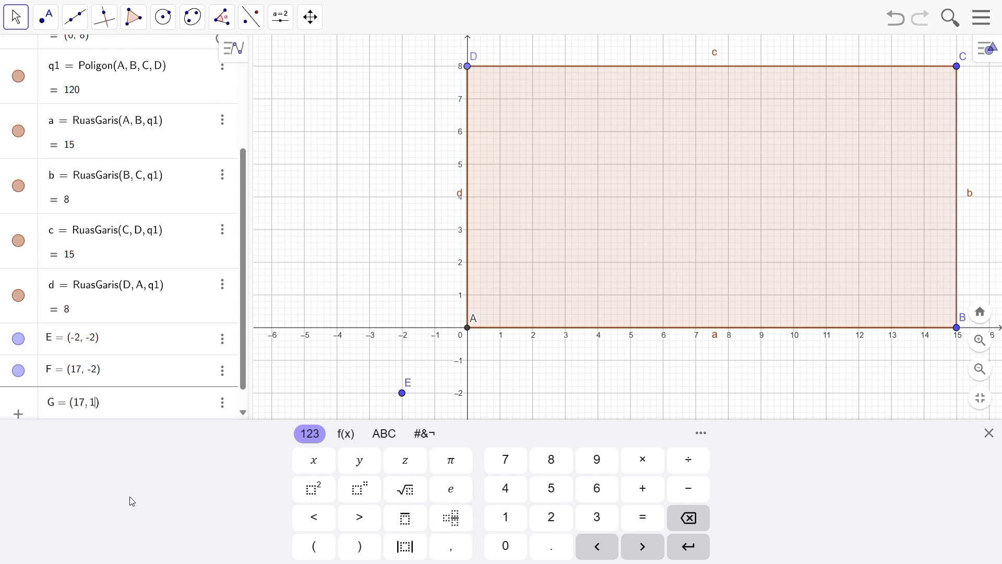
type("0")
key("Return")
type("H")
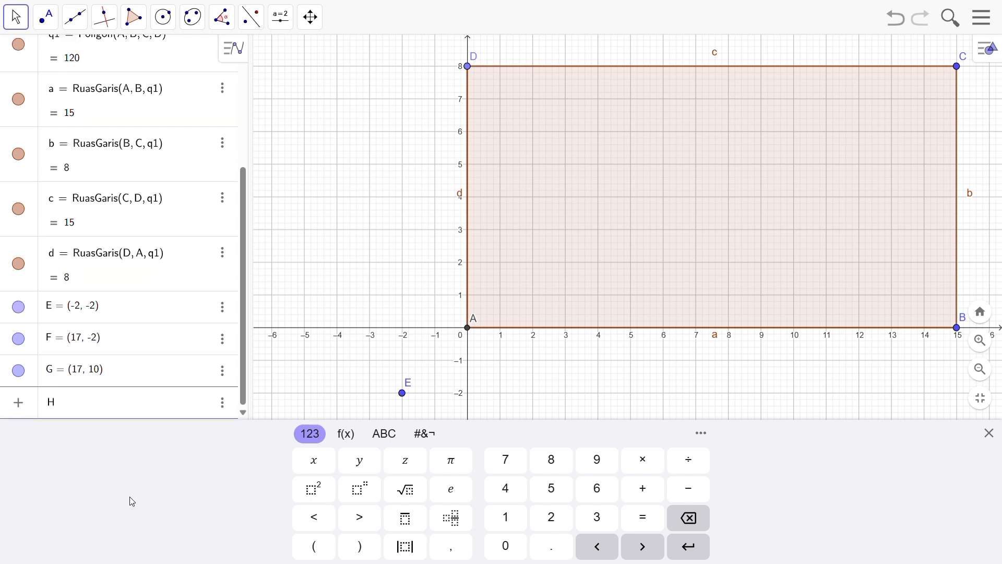
type("= (-2,10")
key("Return")
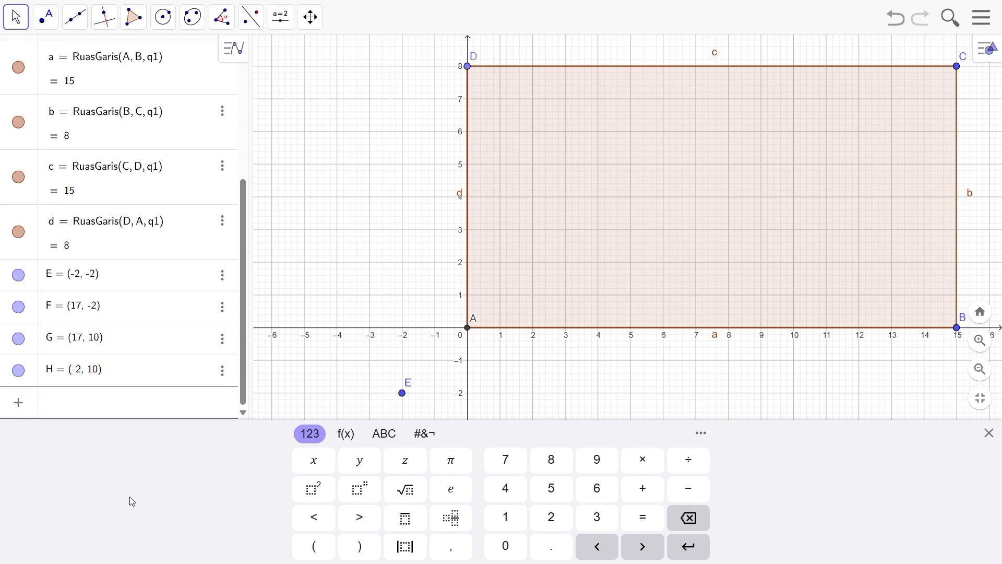
Draw a closed outer polygon through points E, F, G and H around the existing rectangle.
scroll(483, 315, "down", 4)
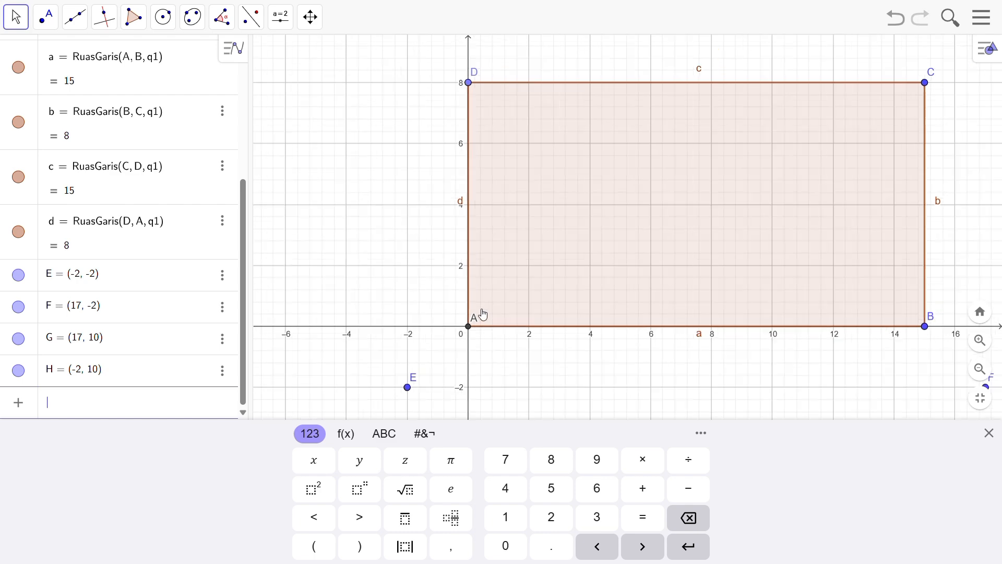
scroll(483, 314, "down", 4)
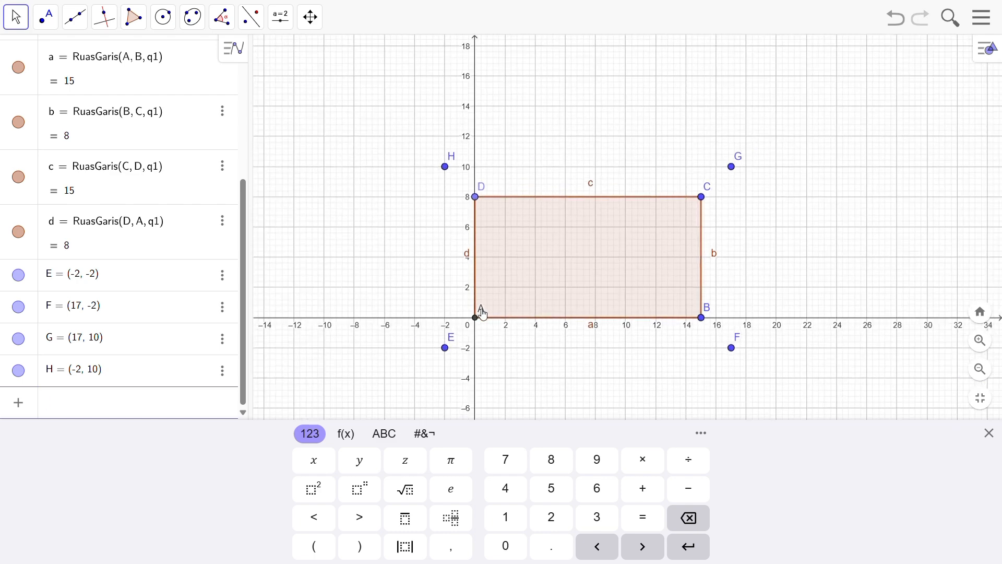
scroll(483, 314, "up", 4)
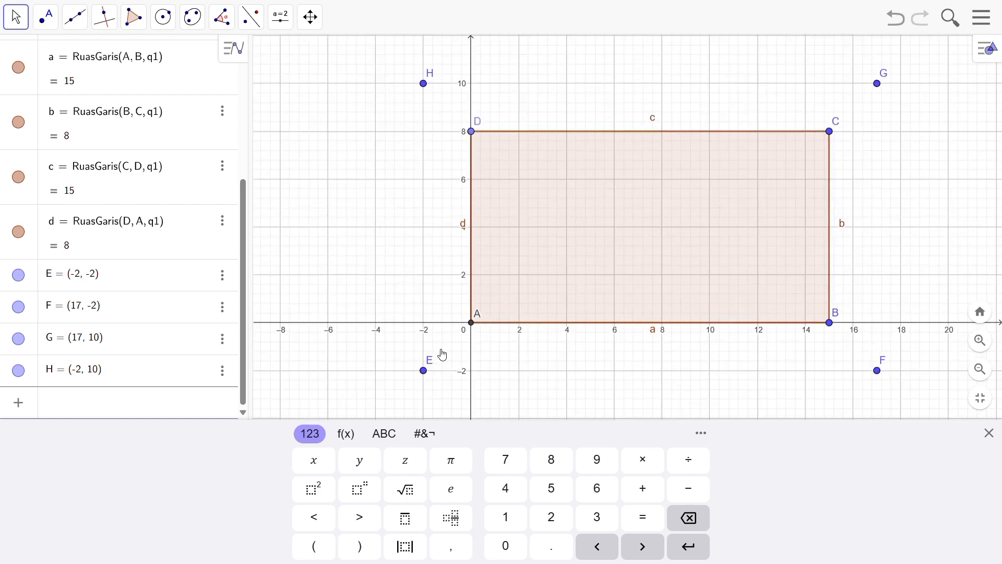
left_click(130, 22)
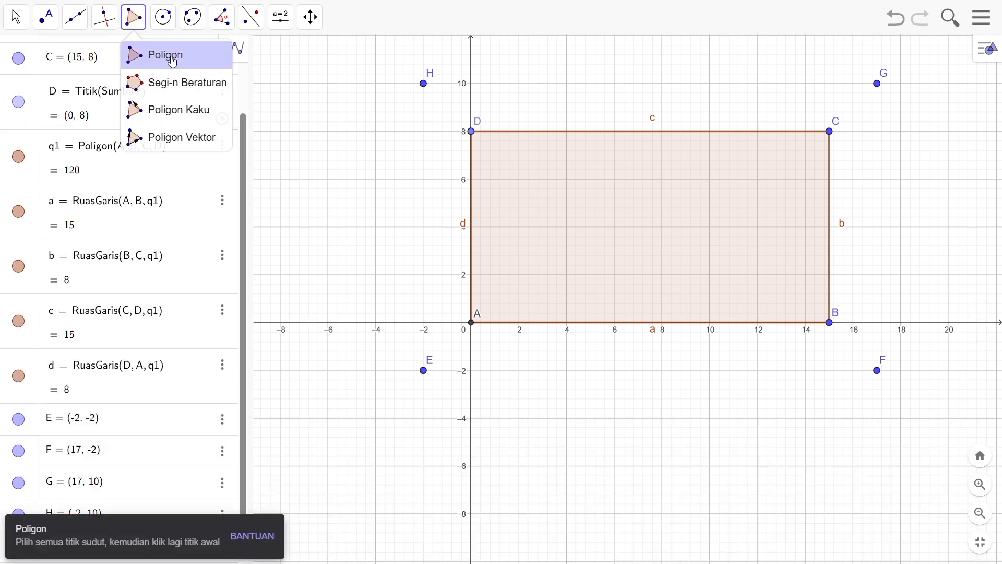
left_click(172, 61)
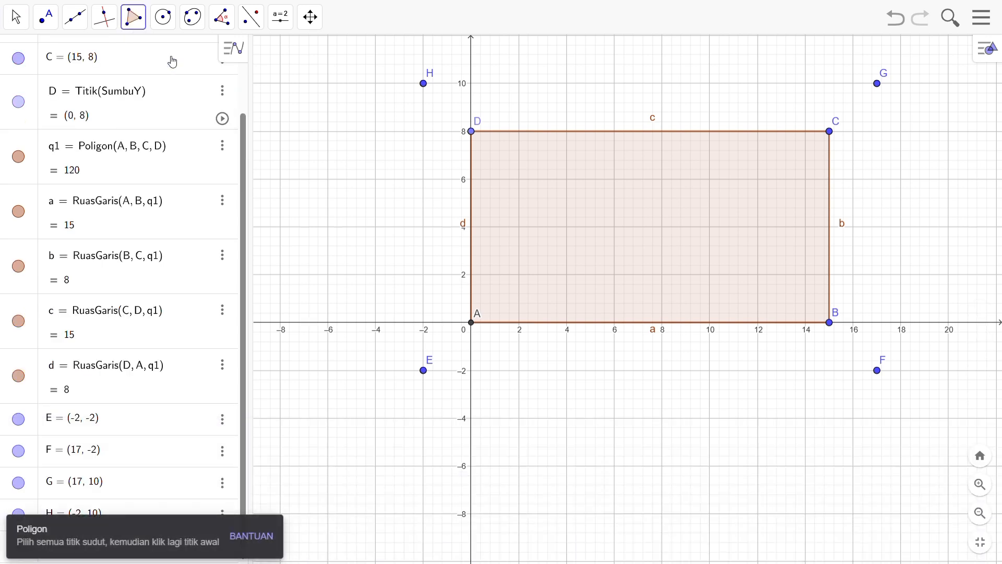
left_click(423, 372)
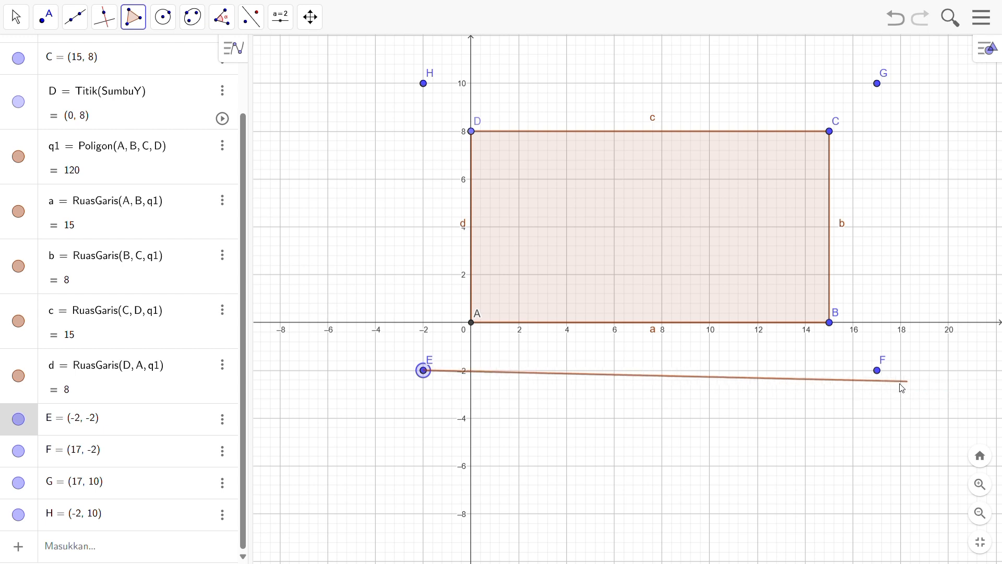
left_click(879, 372)
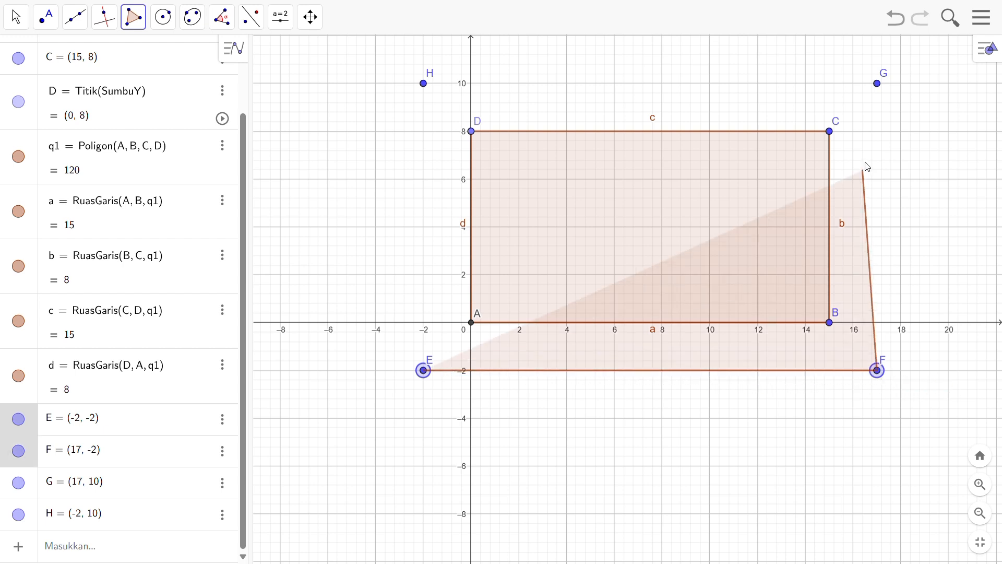
left_click(877, 83)
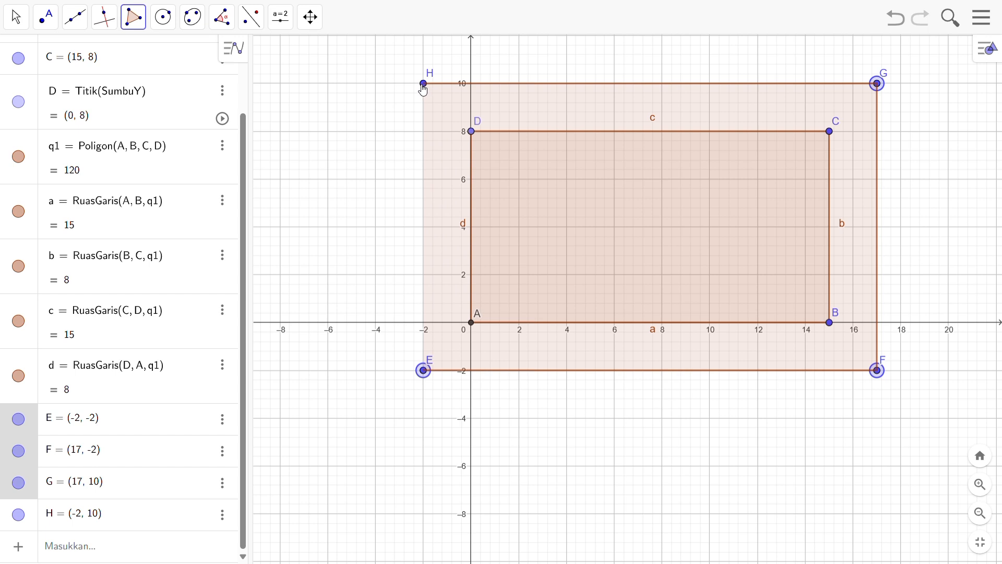
left_click(423, 83)
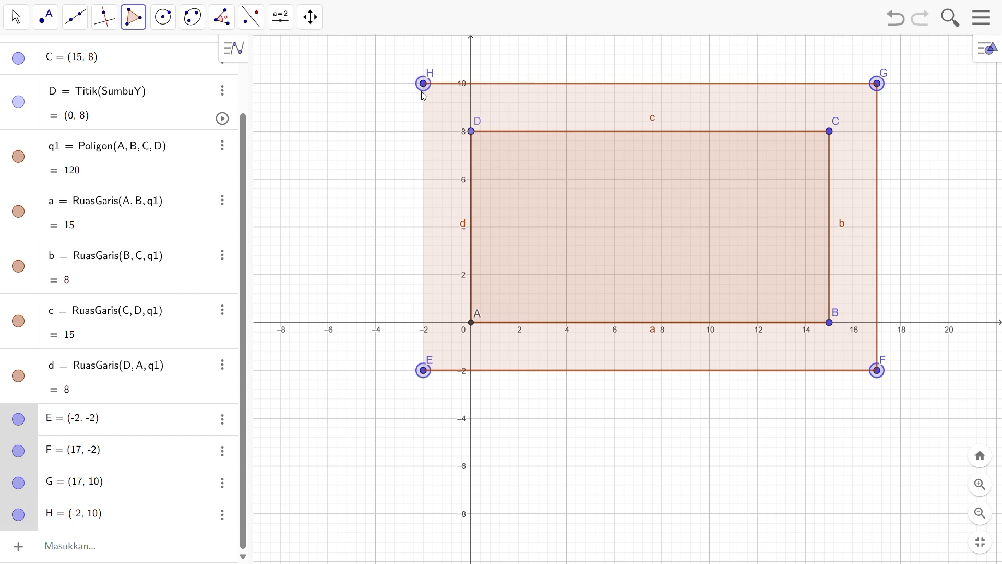
left_click(423, 371)
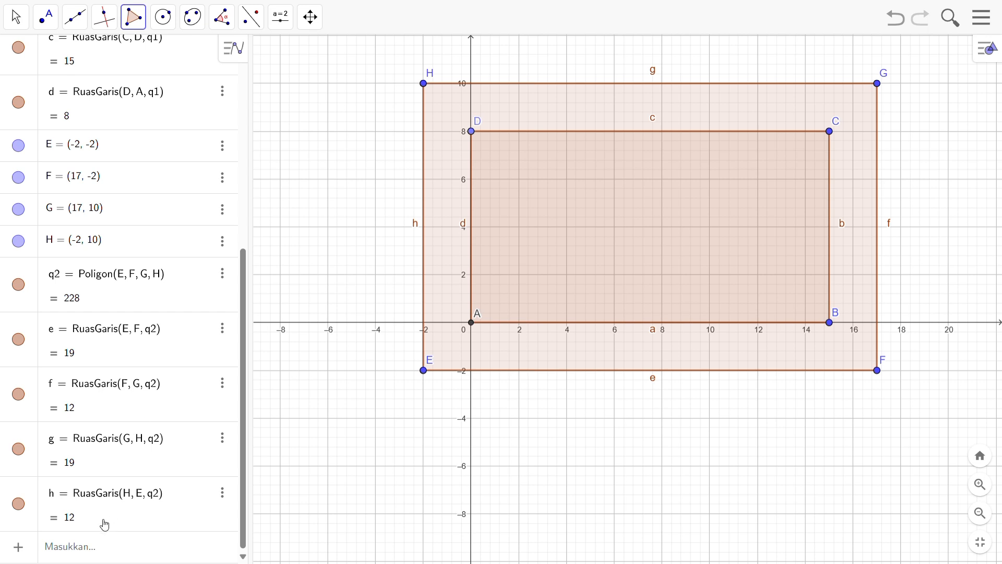
Define the inner rectangle's area as LuasKolam = Area(Poligon(A, B, C, D)).
left_click(94, 543)
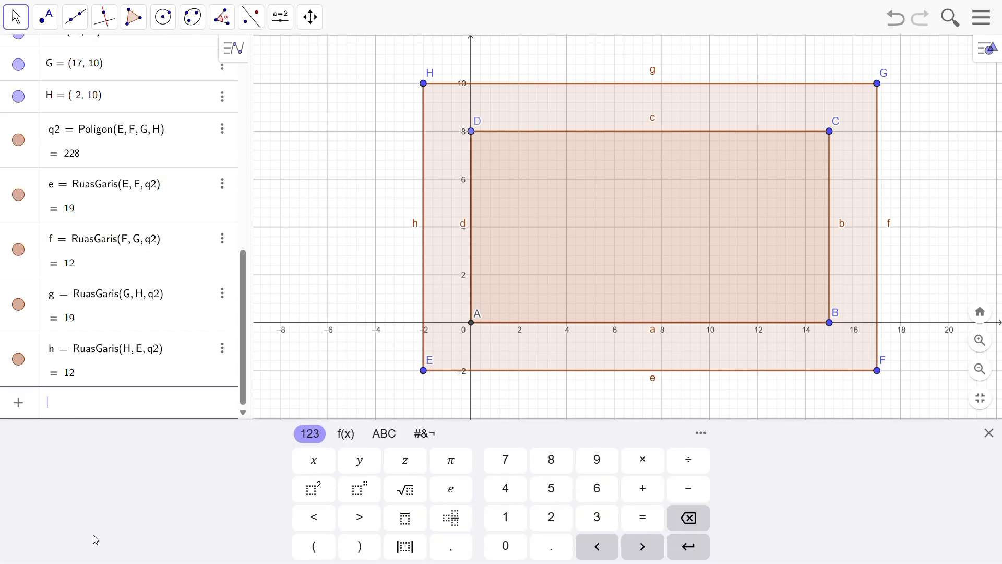
type("LuasKolam =A")
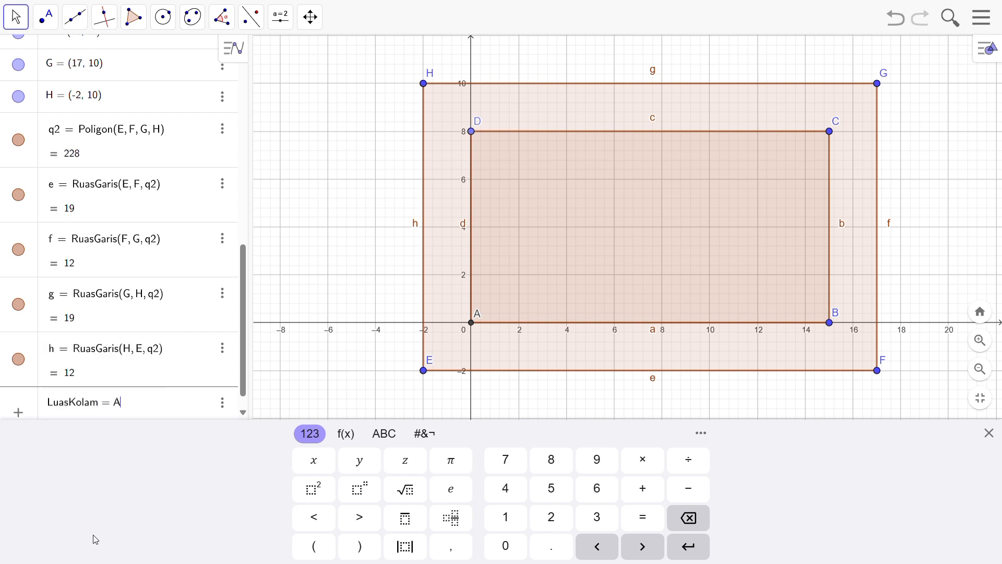
type("rea(Poligon")
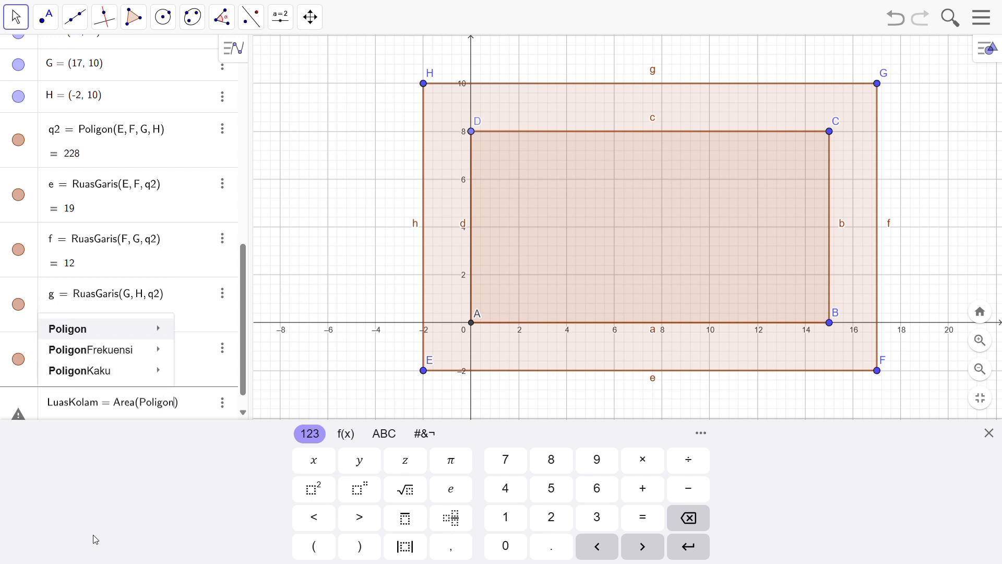
type("(")
type("A,B,C,")
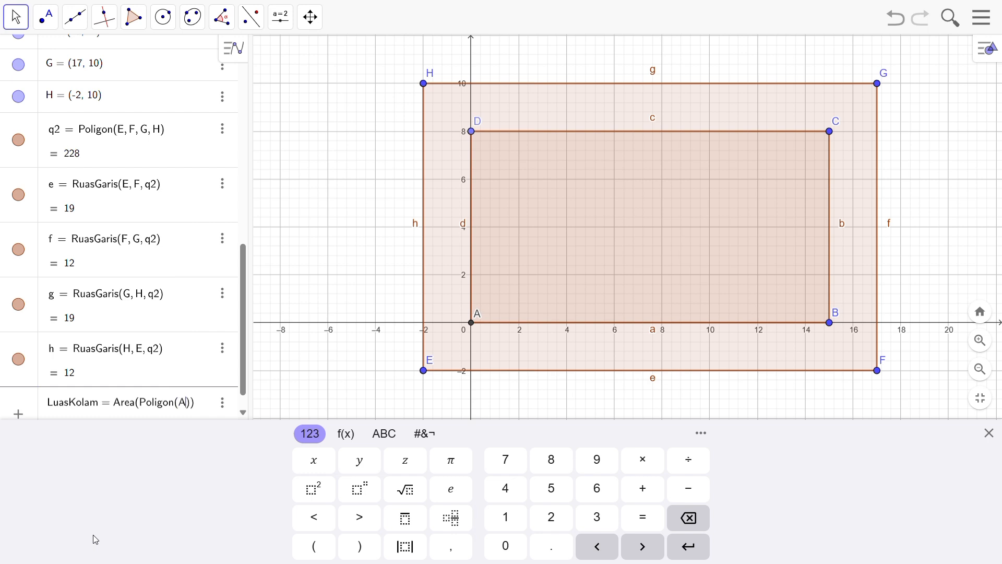
type("D")
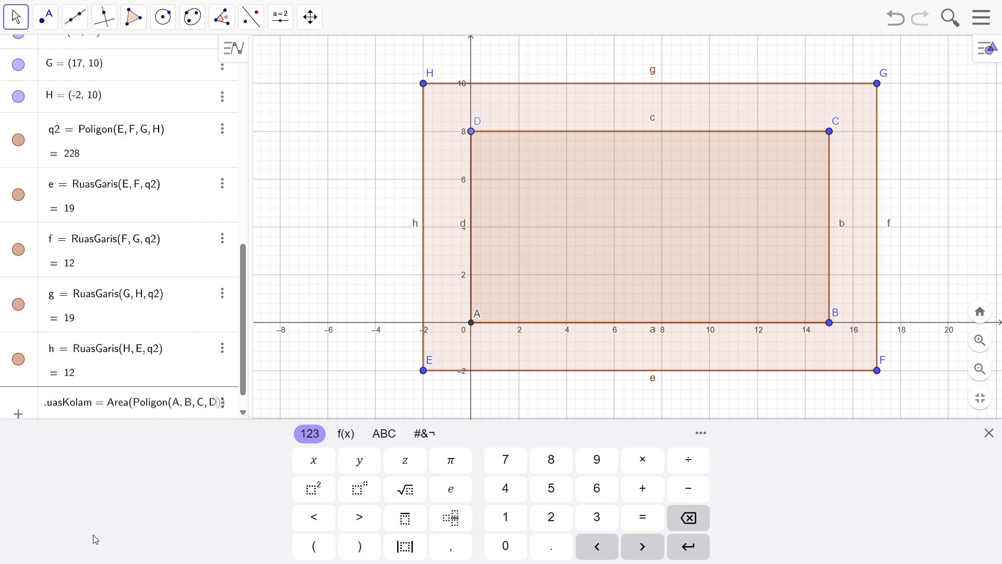
key("Return")
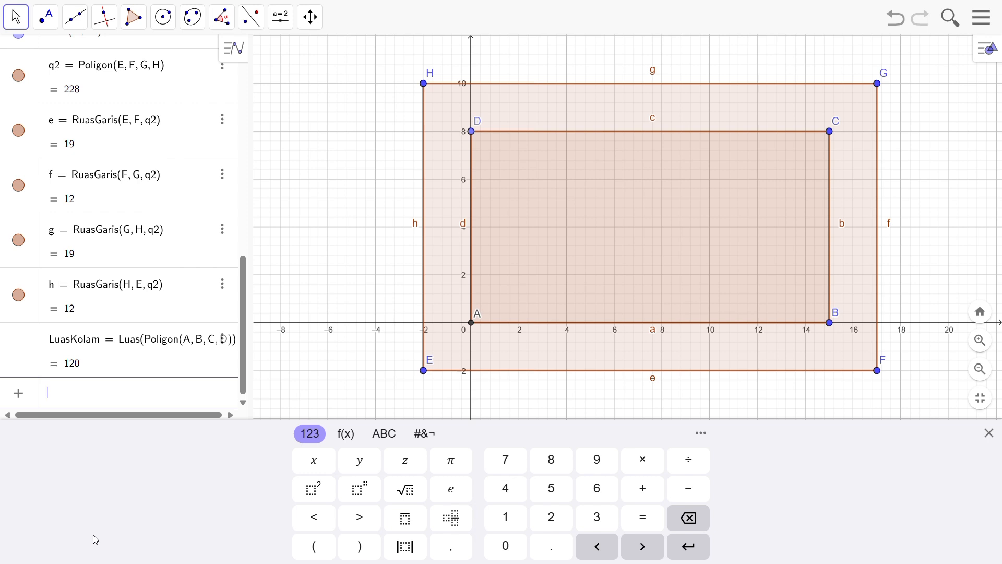
Define the outer rectangle's area as LuasTotal = Area(Poligon(E, F, G, H)).
type("Luas")
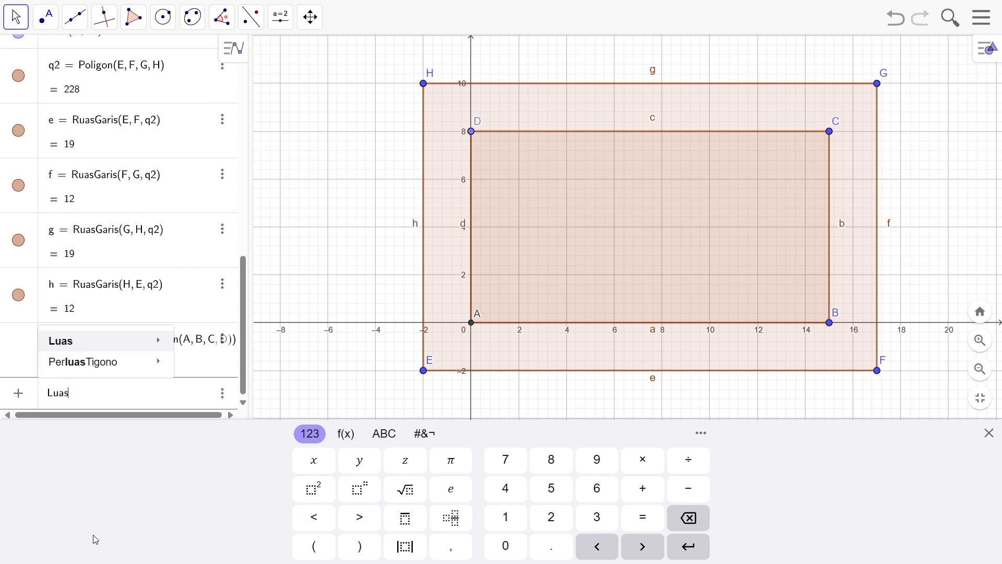
type("Total ")
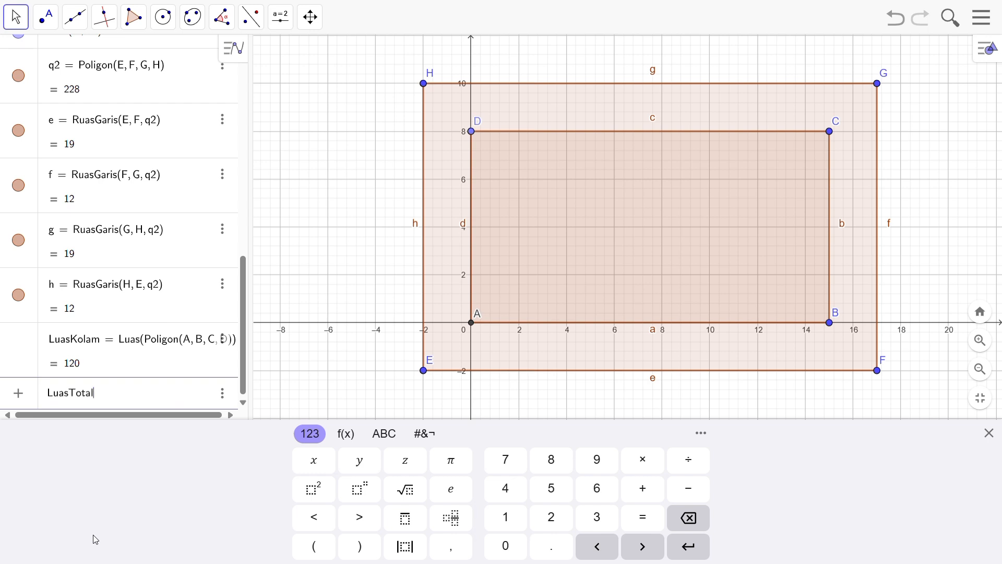
type("= Ar")
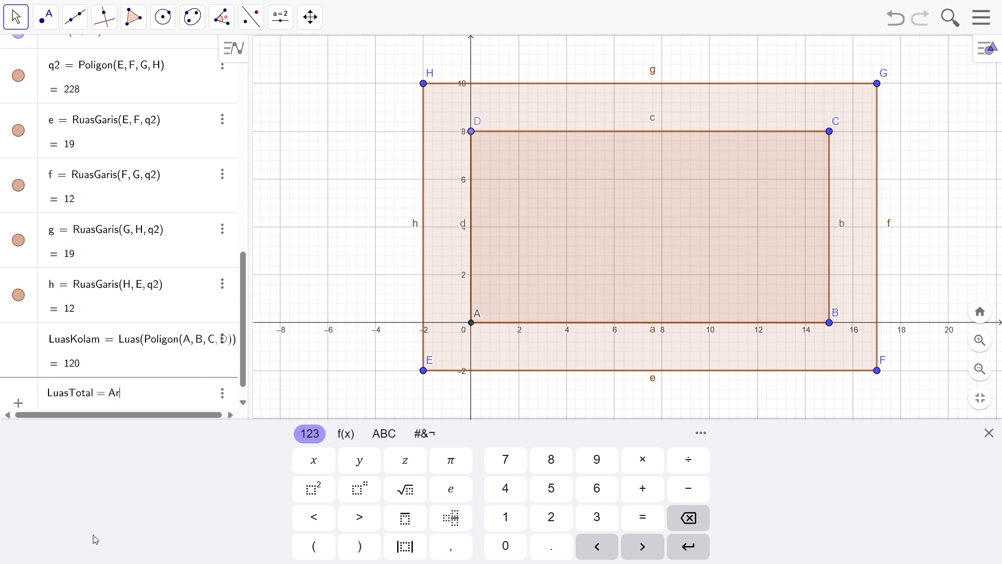
type("ea(Poligo")
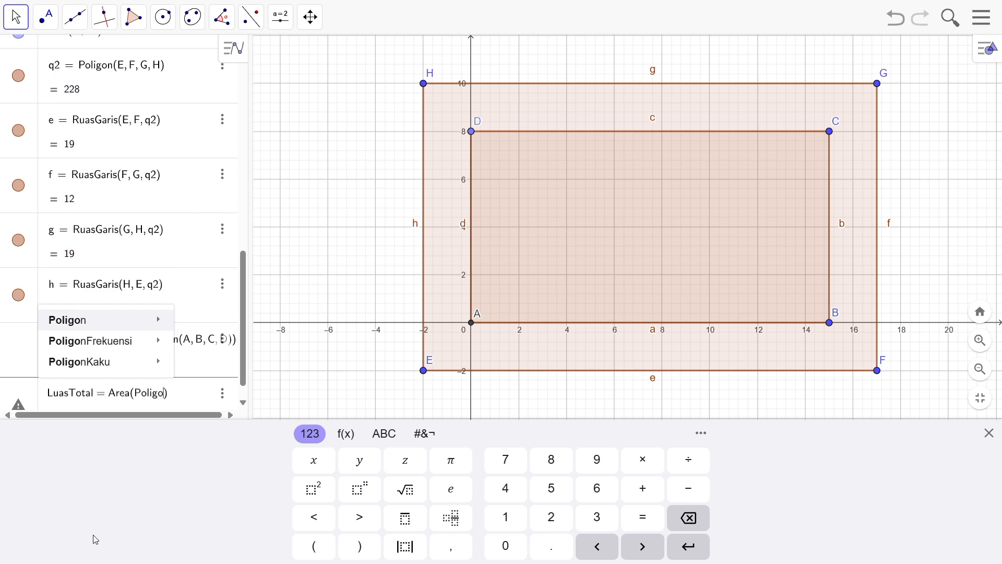
type("n(")
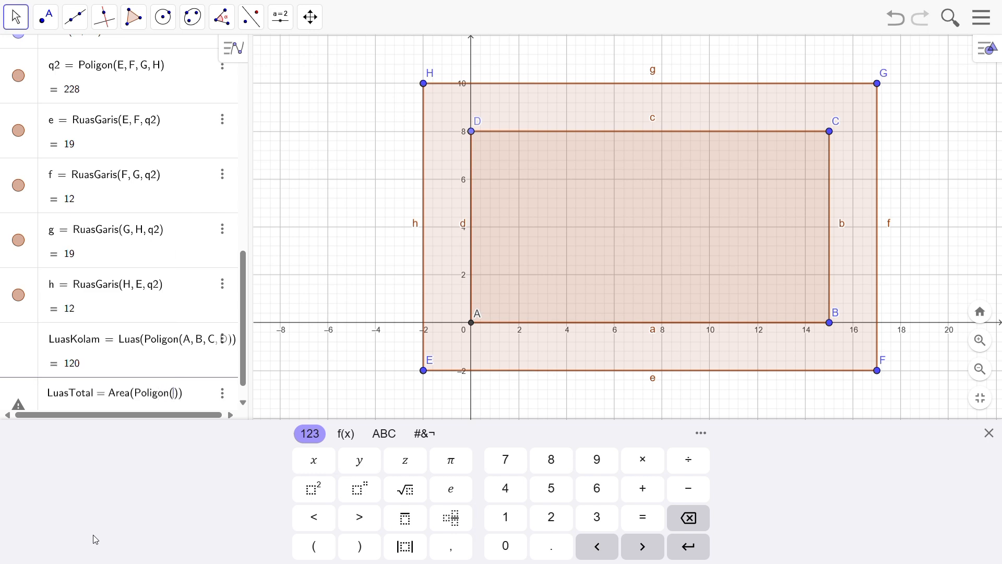
type("E, F, G, H")
key("Return")
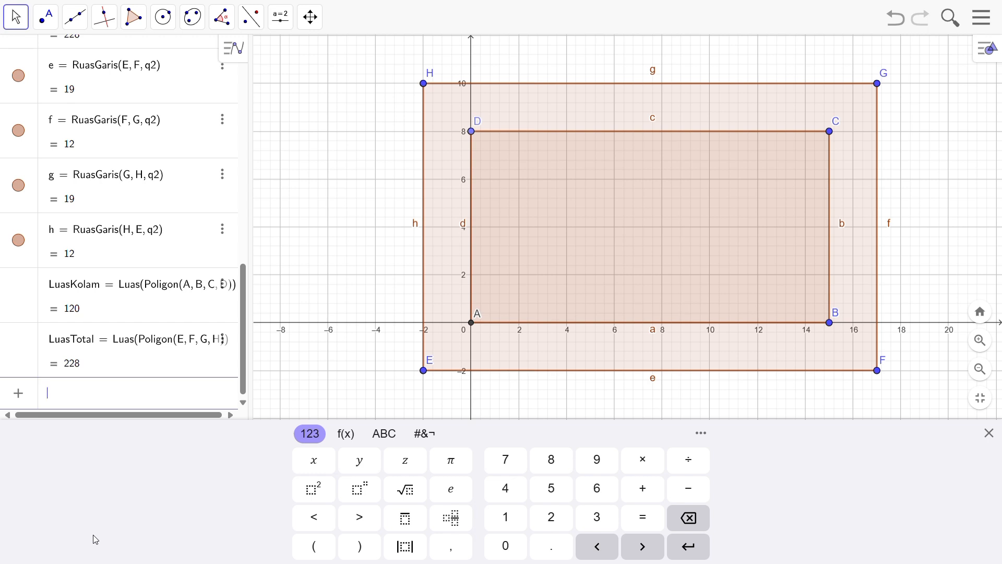
Add the text object "Luas Kolam Renang = 120 m²" to the object list.
left_click(21, 392)
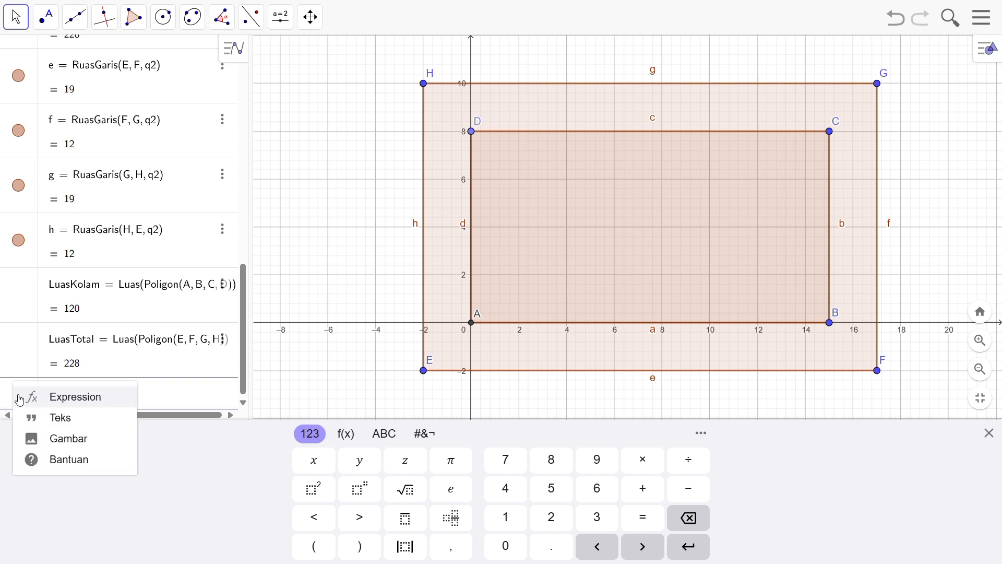
left_click(56, 426)
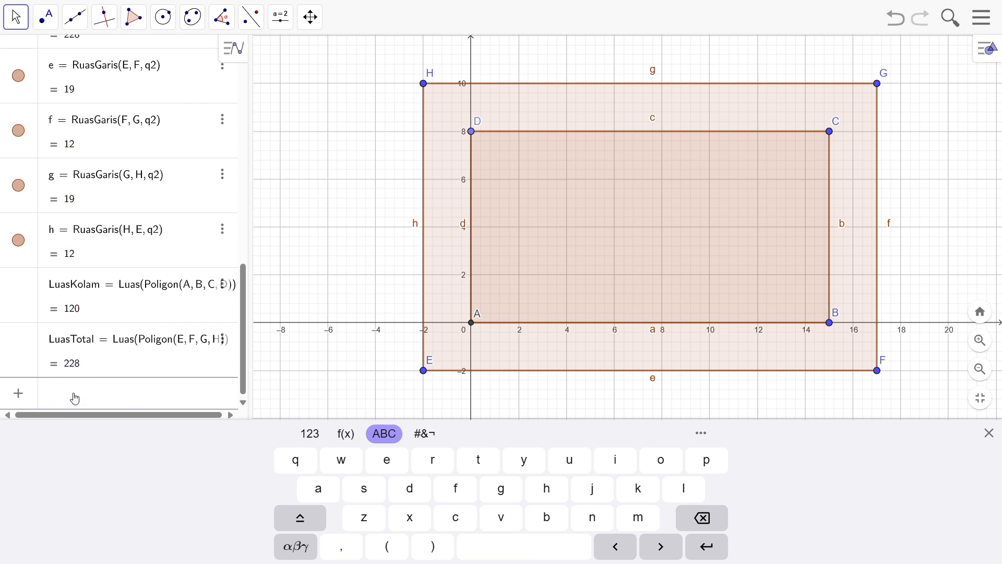
type("Luas Kolam Renang = 120 m")
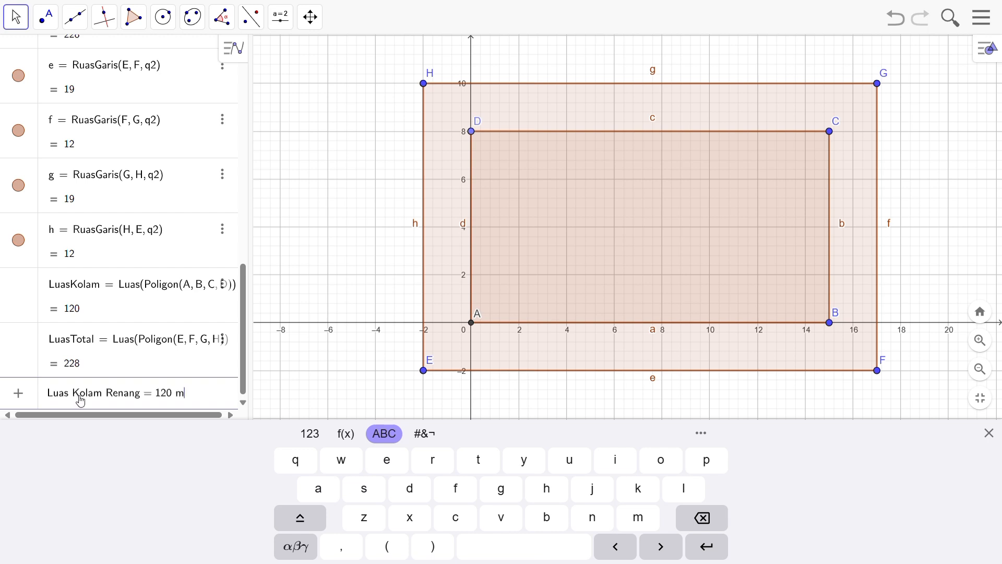
left_click(314, 445)
left_click(314, 492)
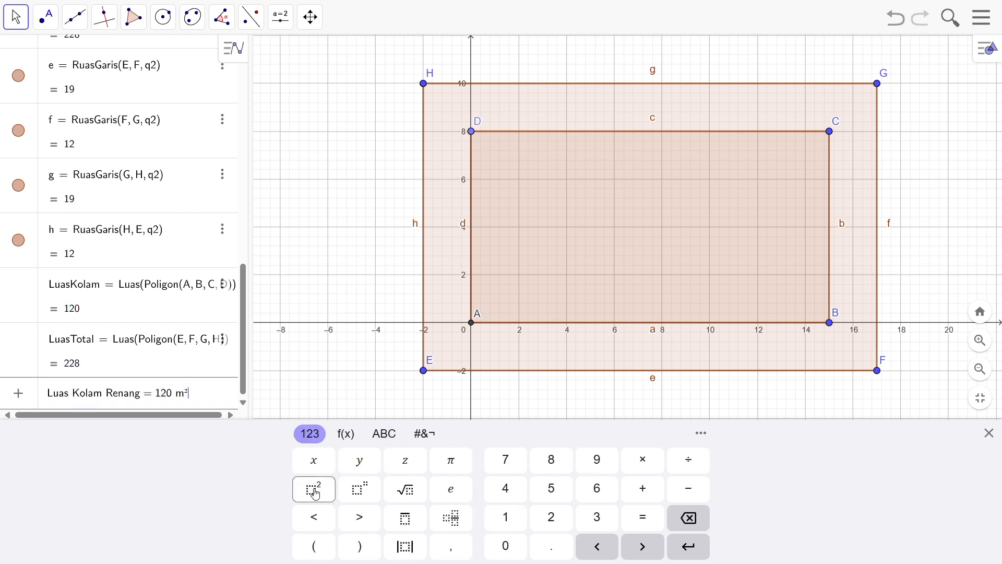
key("Return")
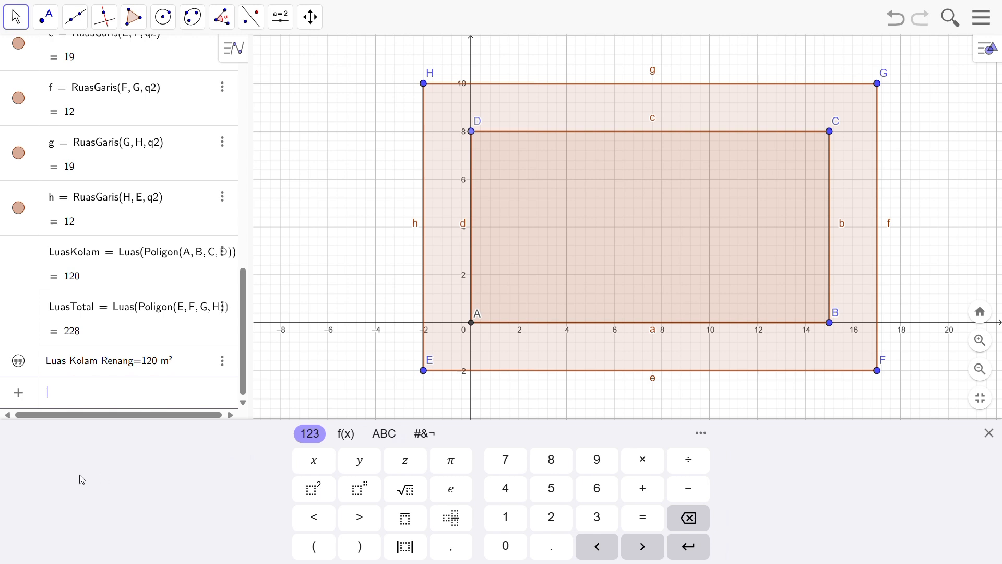
Add the text object "Luas Total = 228 m²" below the pool area text.
left_click(19, 393)
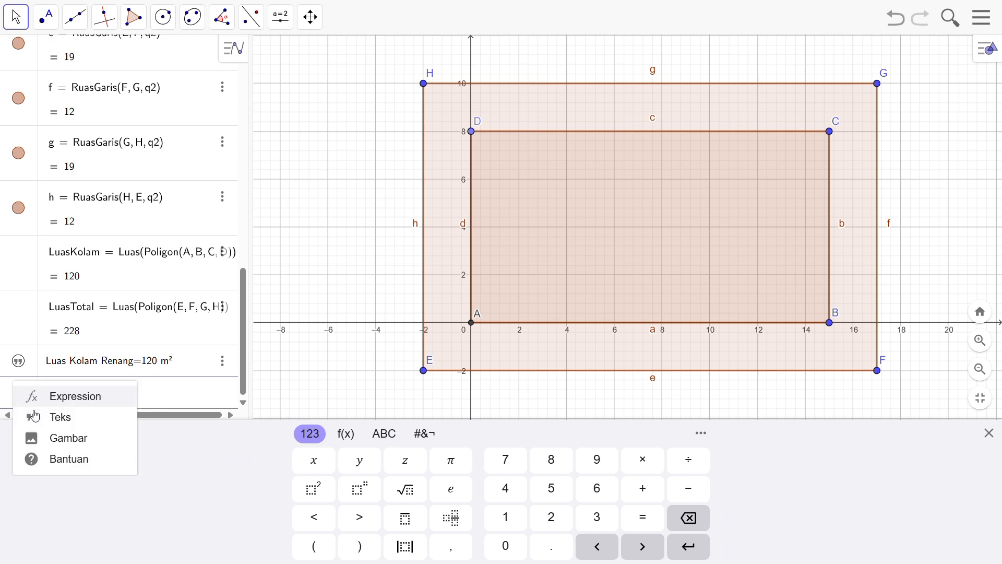
left_click(49, 428)
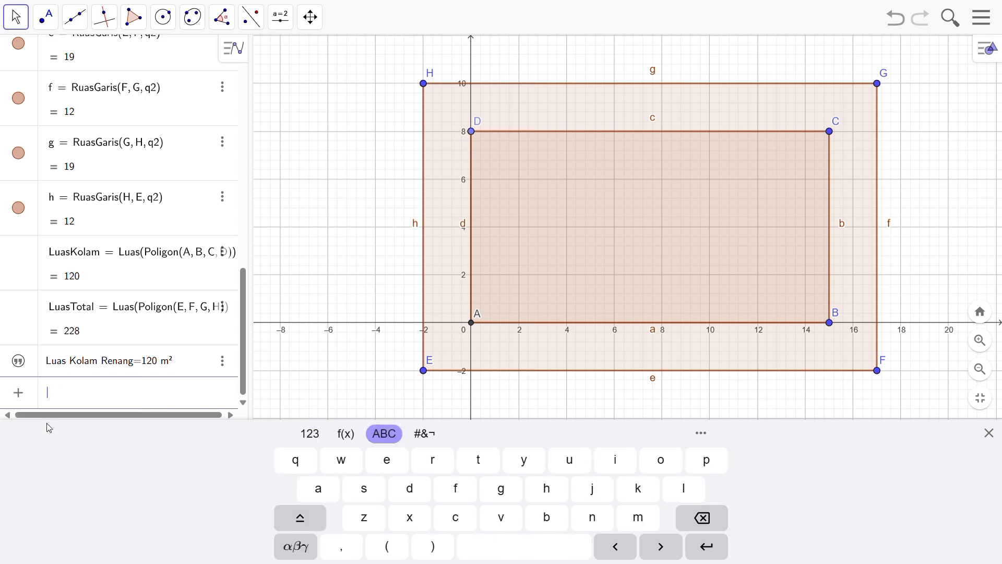
type("Luas Total = 228 m")
left_click(300, 432)
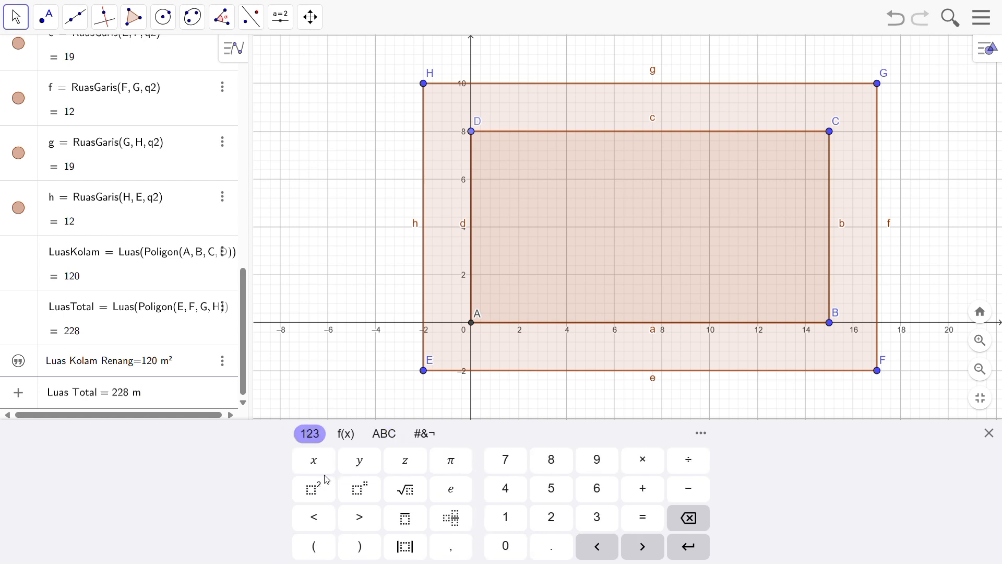
left_click(316, 489)
key("Return")
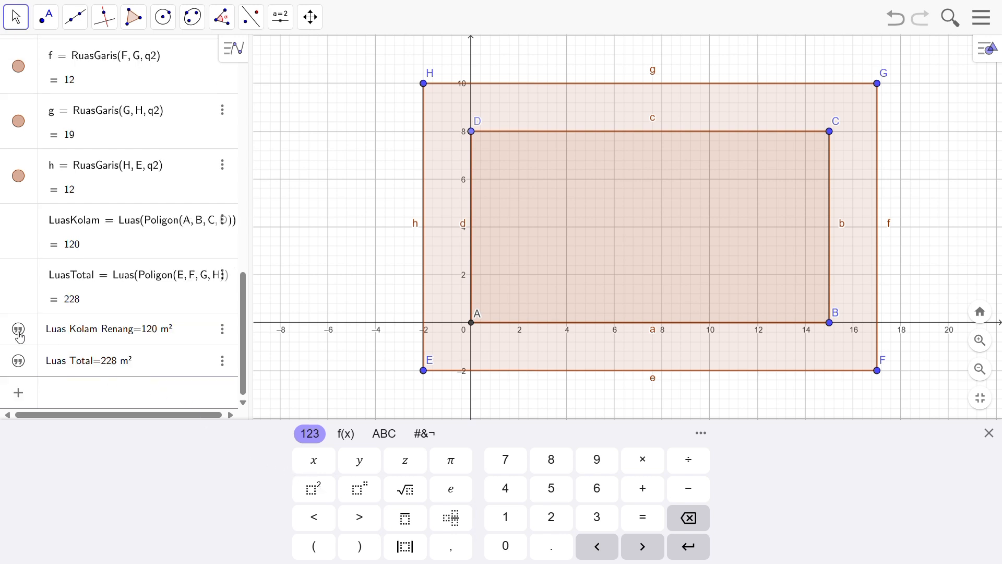
Show both area texts in the drawing and place them inside the inner rectangle, with the pool area above the total area.
left_click(18, 329)
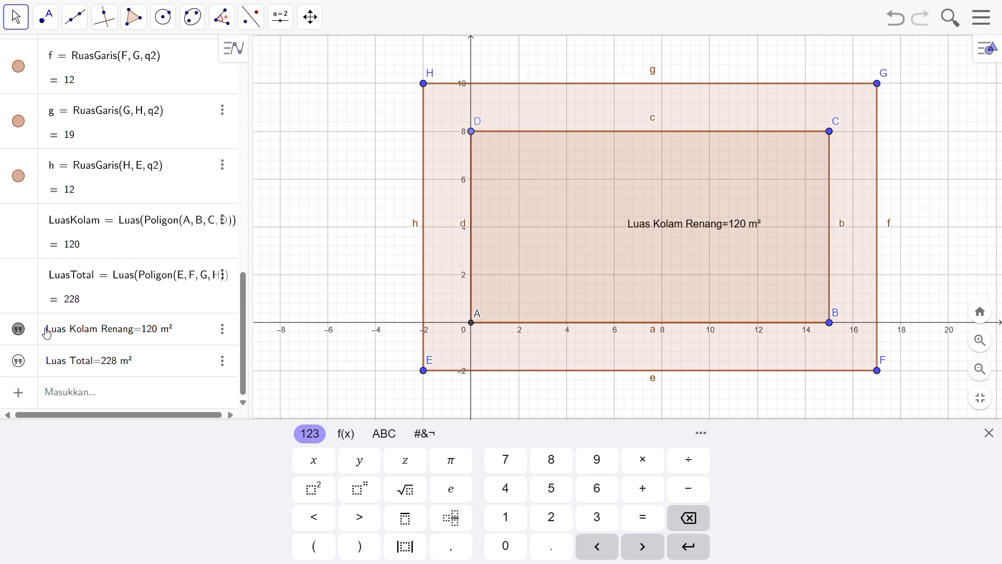
left_click_drag(727, 224, 663, 204)
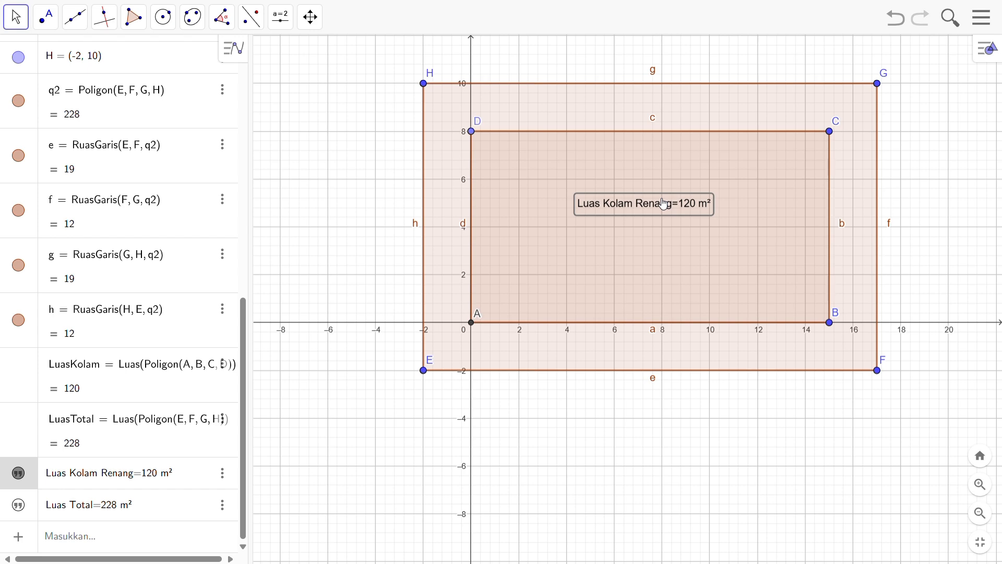
left_click(18, 506)
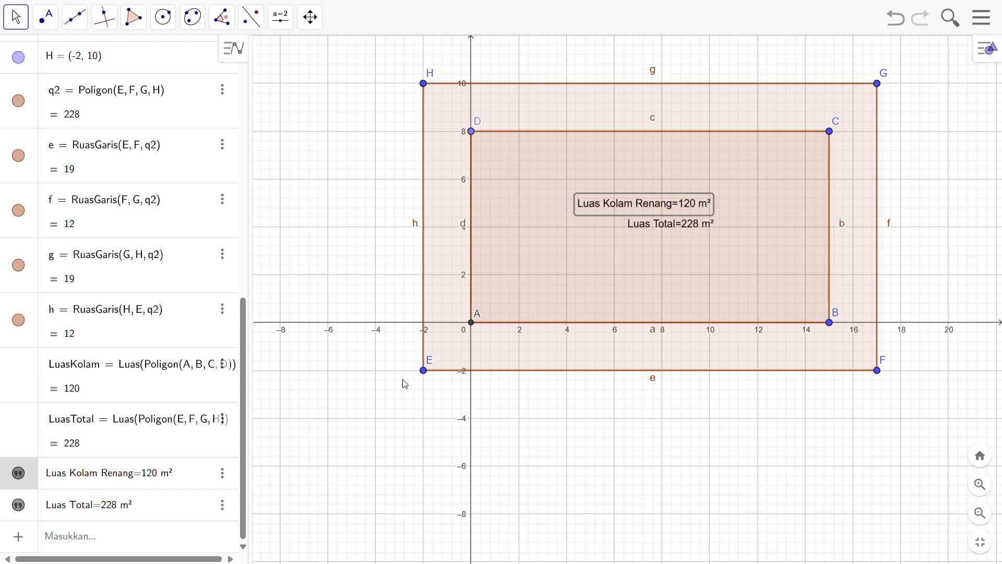
left_click_drag(668, 240, 623, 212)
left_click(624, 207)
Review the list of points, polygons, side lengths and area definitions of the finished pool drawing.
left_click(154, 322)
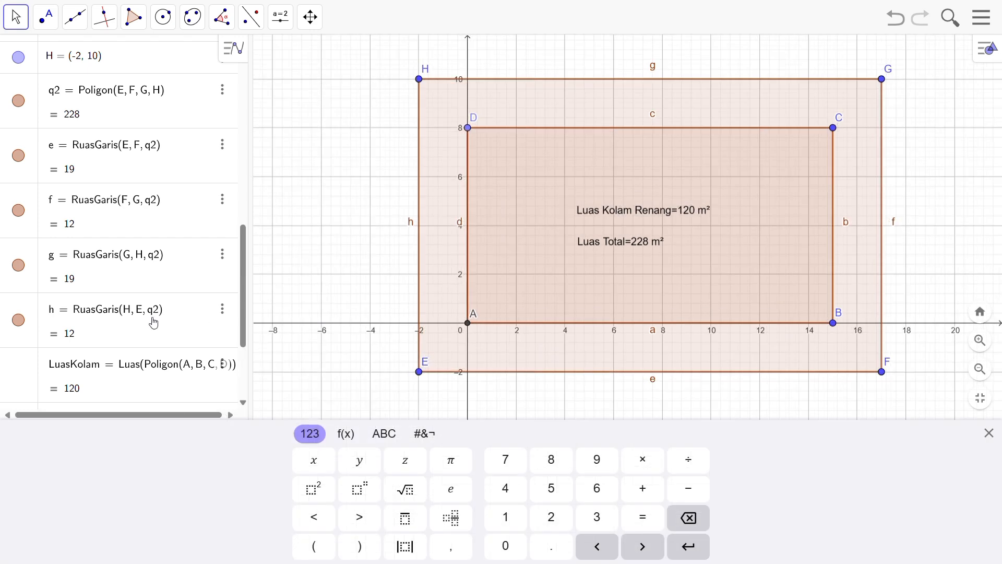
scroll(136, 324, "down", 3)
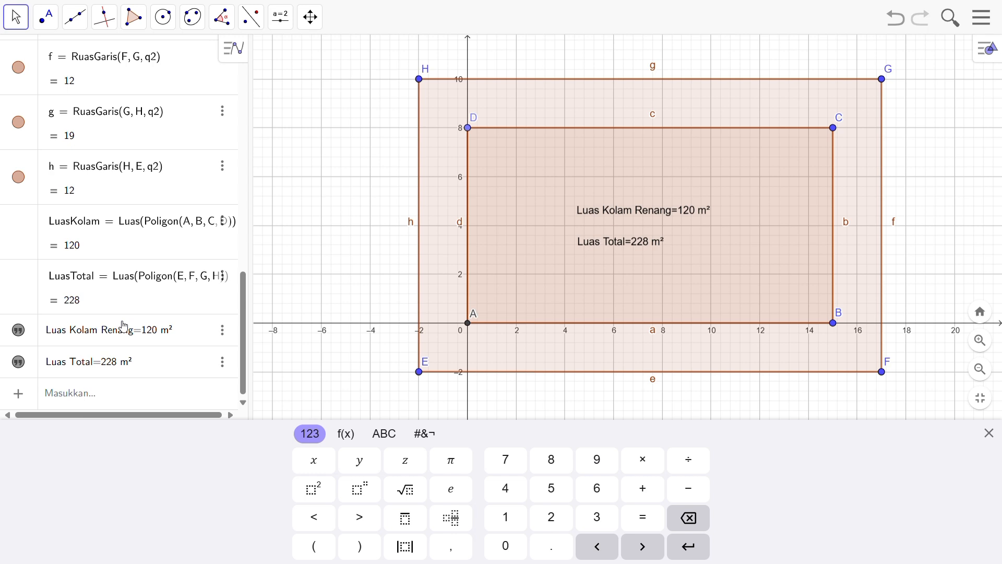
scroll(124, 326, "up", 10)
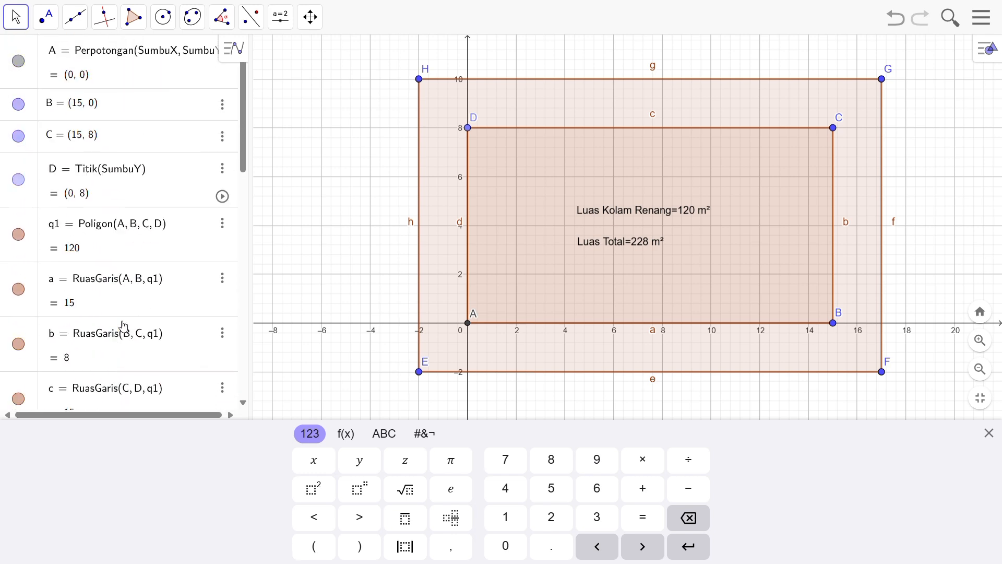
scroll(124, 326, "down", 3)
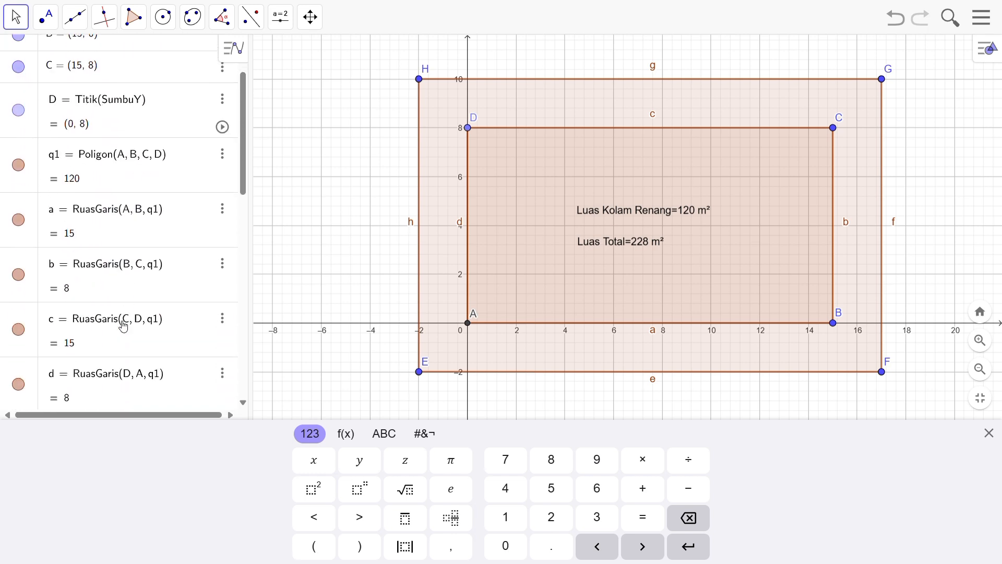
scroll(124, 326, "down", 15)
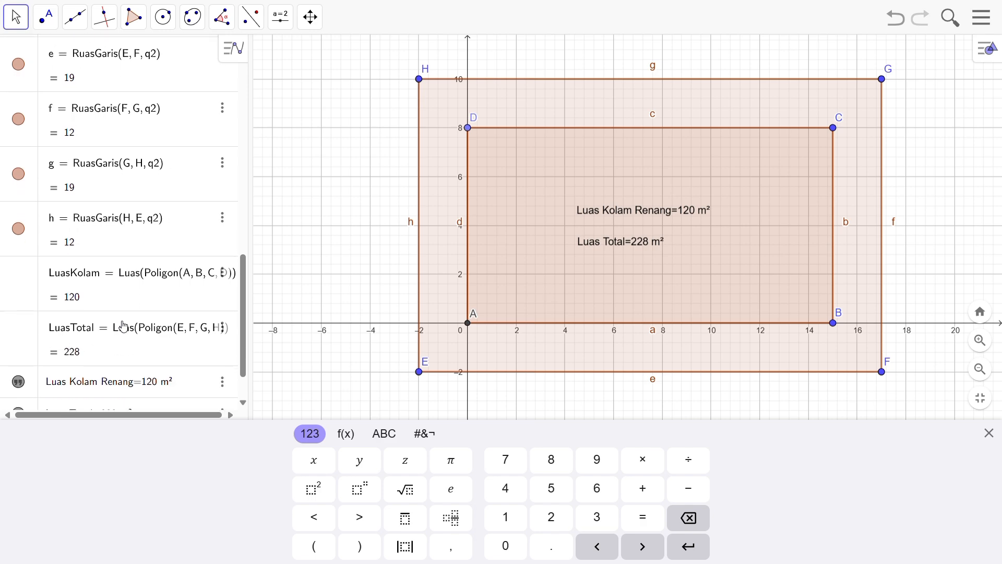
scroll(124, 326, "down", 2)
scroll(123, 326, "up", 10)
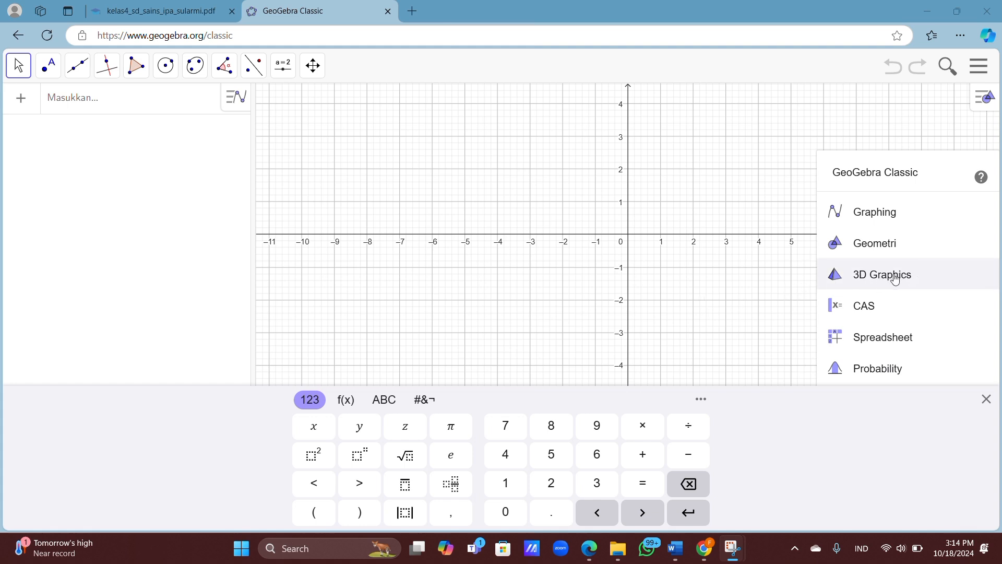
Switch the empty GeoGebra Classic worksheet to the 3D Graphics view and display it full screen.
left_click(882, 275)
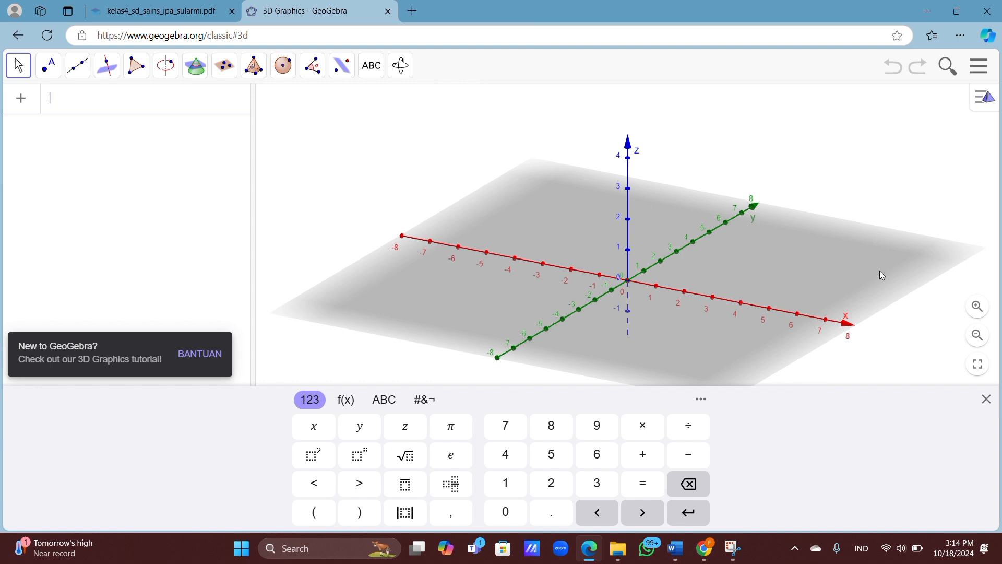
left_click(978, 369)
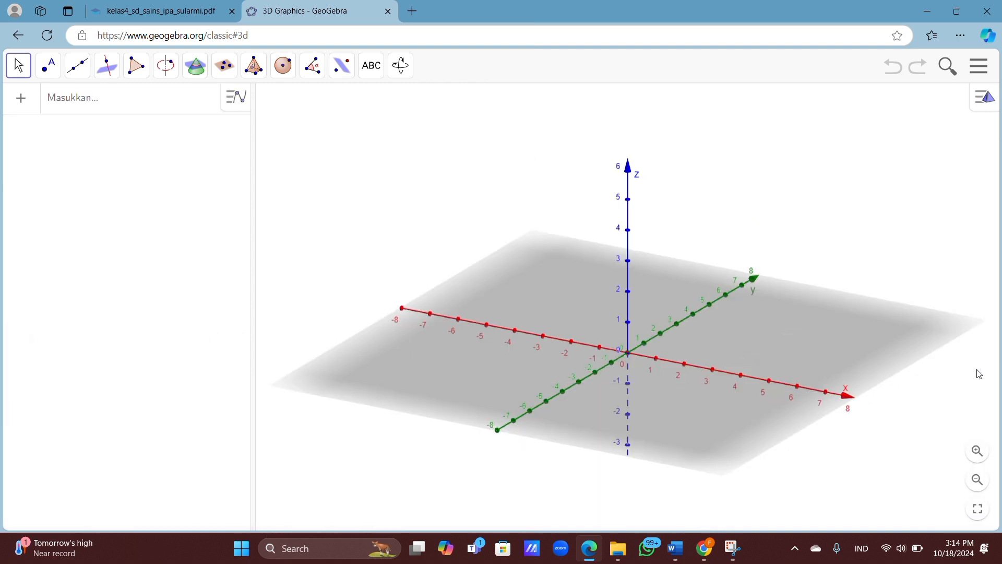
left_click(978, 507)
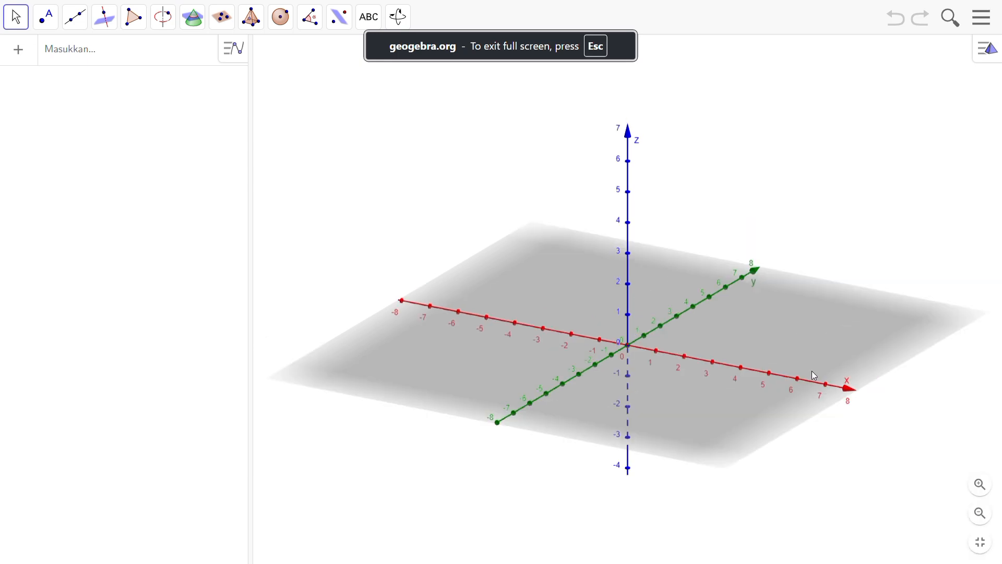
Define the 3D points A = (0, 0, 0) and B = (8, 0, 0) as the base's front corners.
left_click(135, 53)
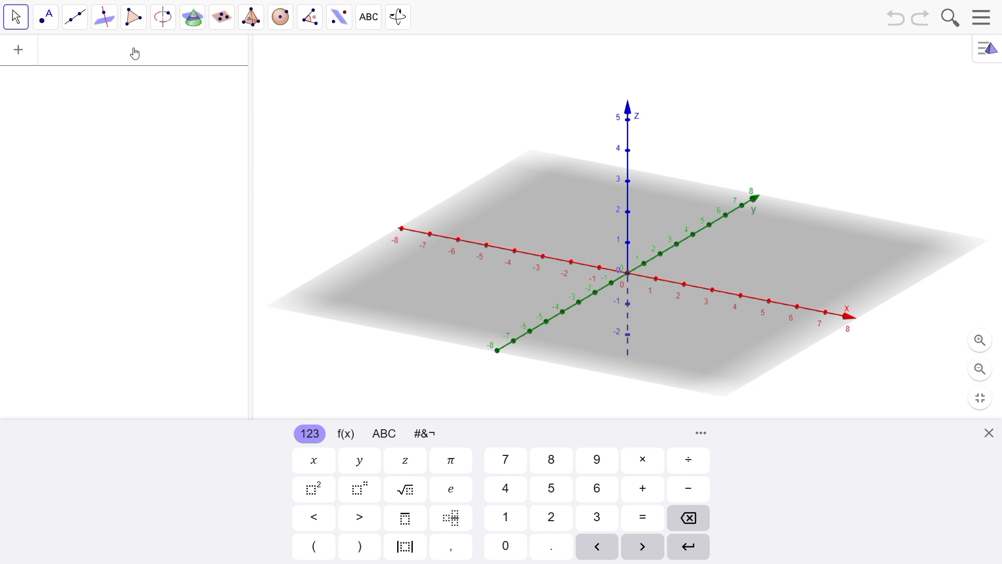
type("A = (0,0,0")
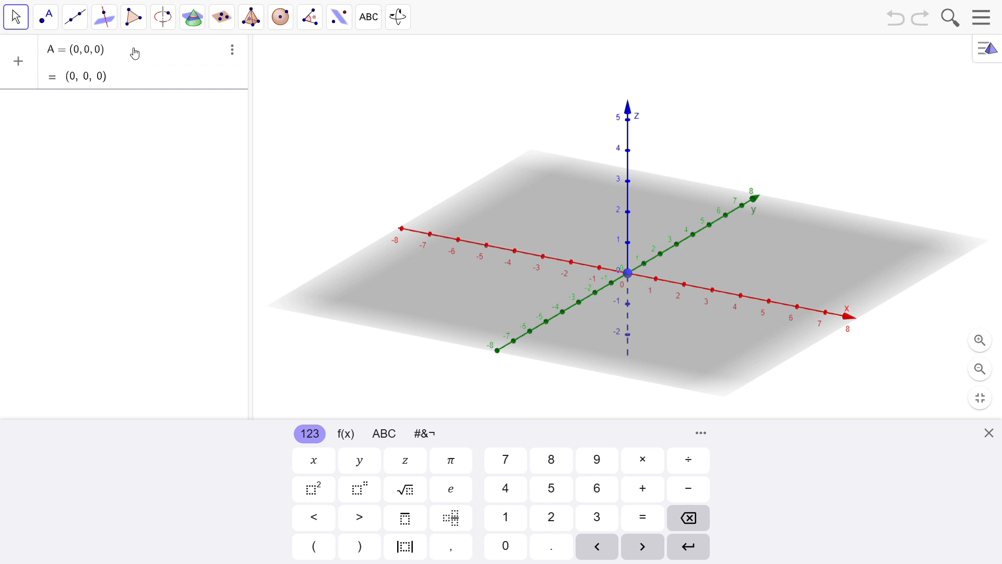
key("Return")
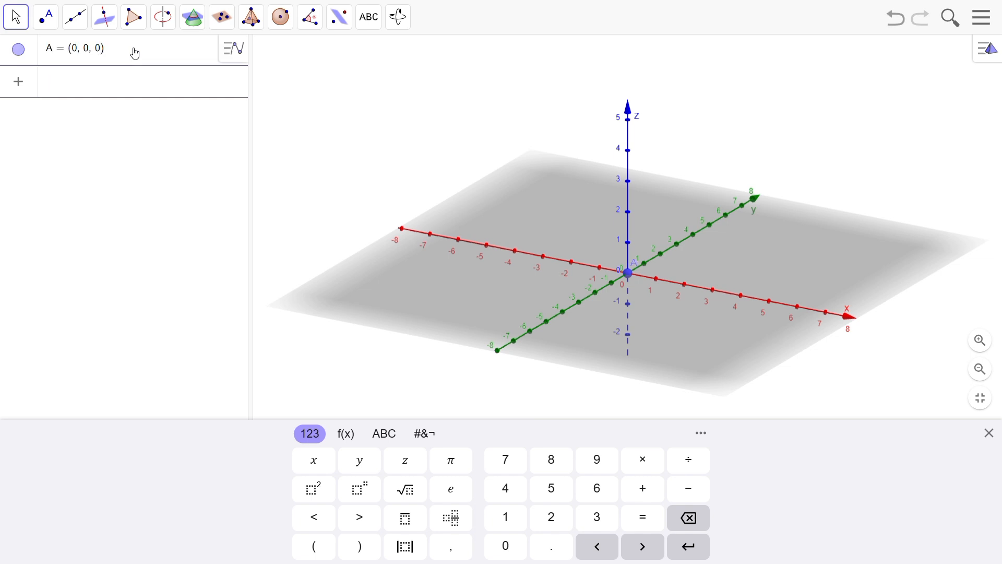
type("B = (8,0,0")
key("Return")
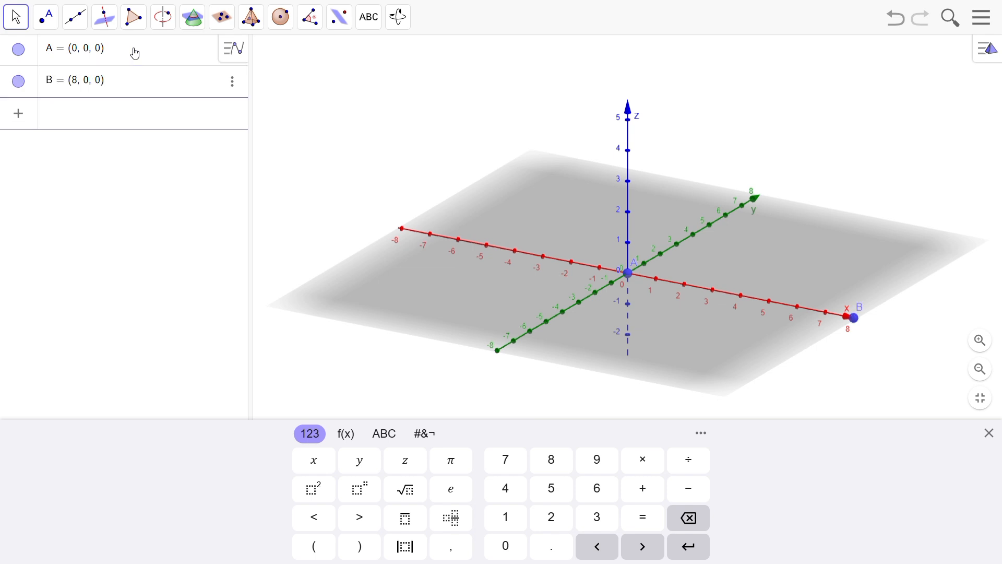
Define the remaining two base corners as C = (8, 5, 0) and D = (0, 5, 0).
type("C = (8,5,0")
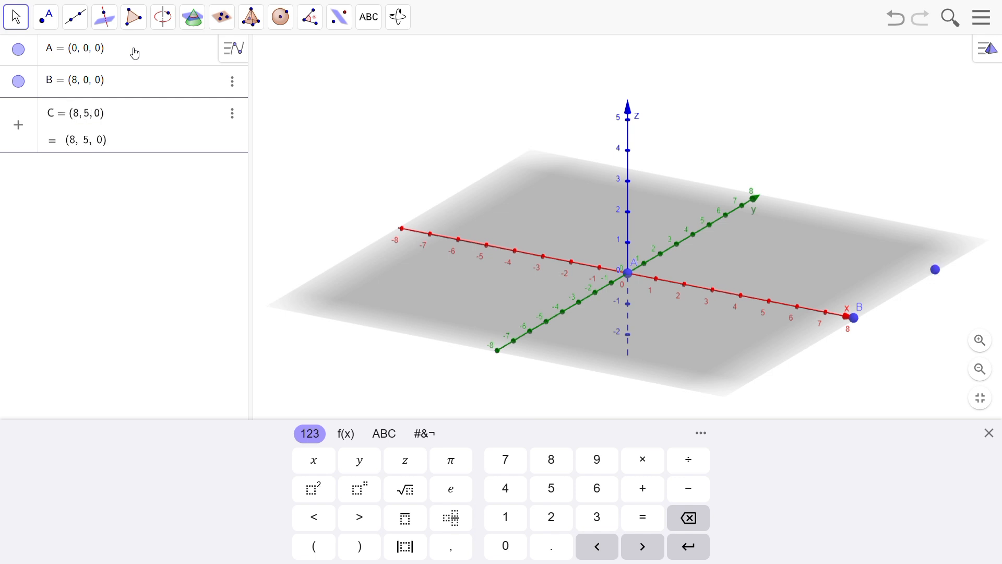
key("Return")
type("D ")
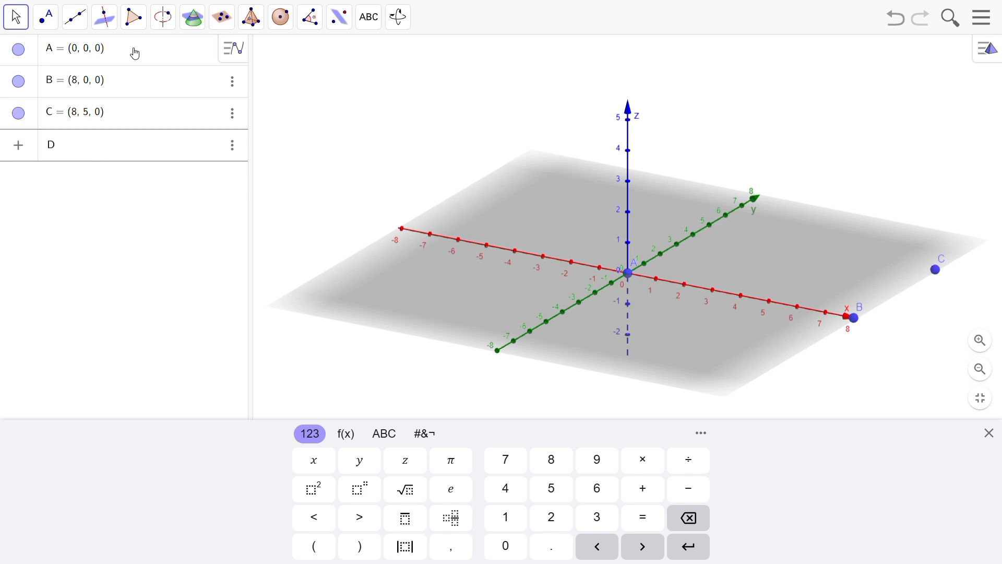
type("= (0,5,0")
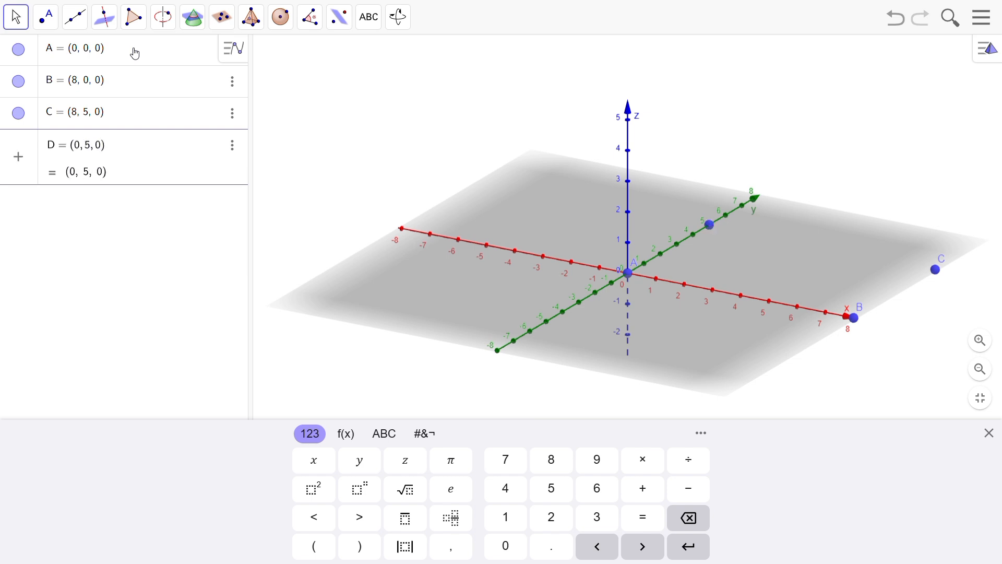
key("Return")
Define the upper corner points E = (0, 0, 3) and F = (8, 0, 3) above A and B.
type("E = ")
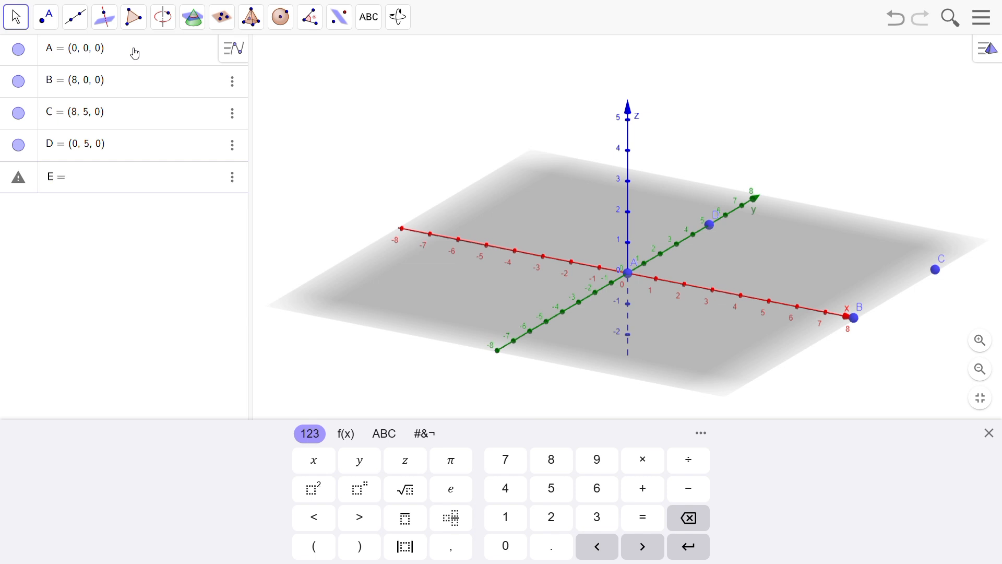
type("(0,0,3")
key("Return")
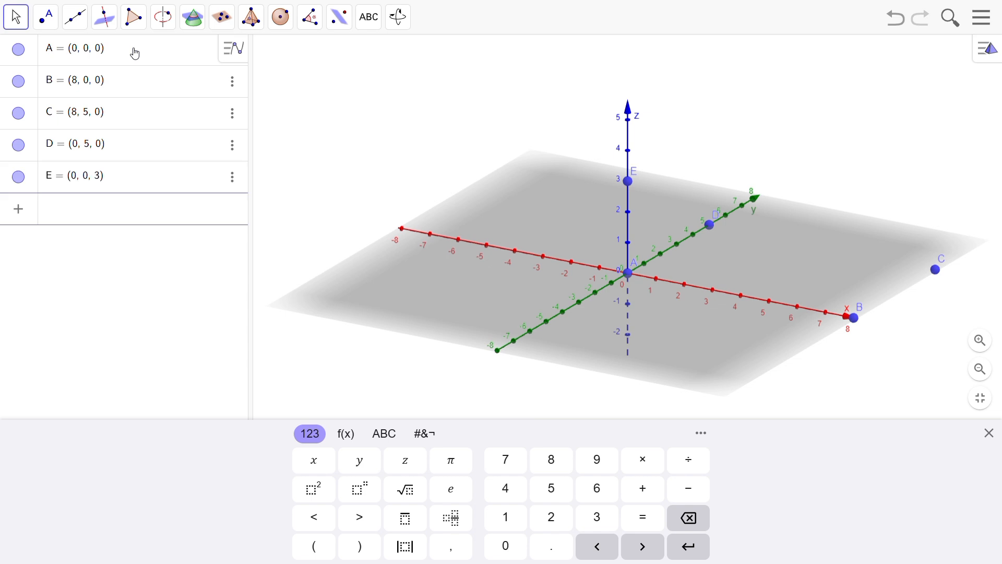
type("(")
type("8,0")
type(",3")
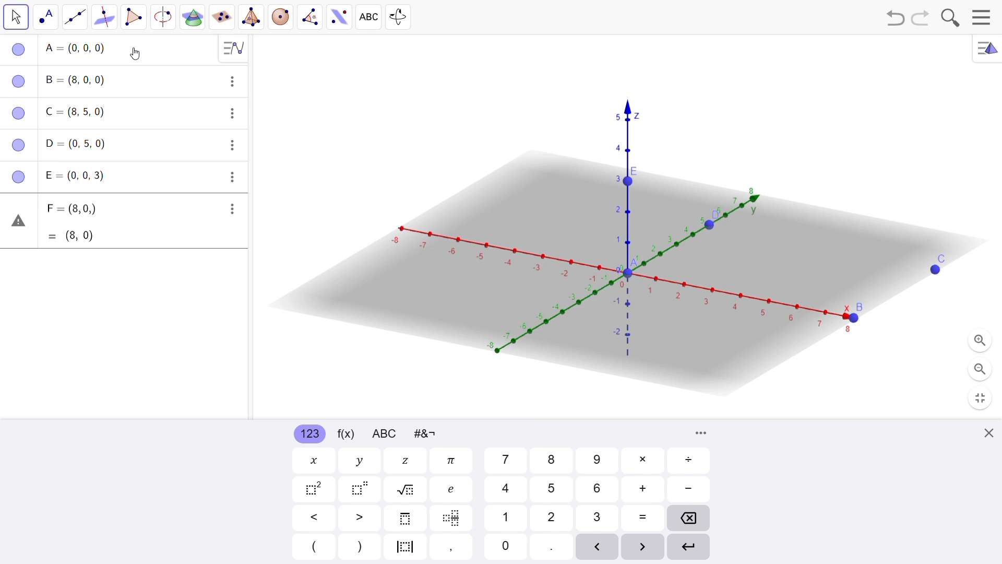
key("Return")
Define the remaining two upper corner points as G = (8, 5, 3) and H = (0, 5, 3).
type("G")
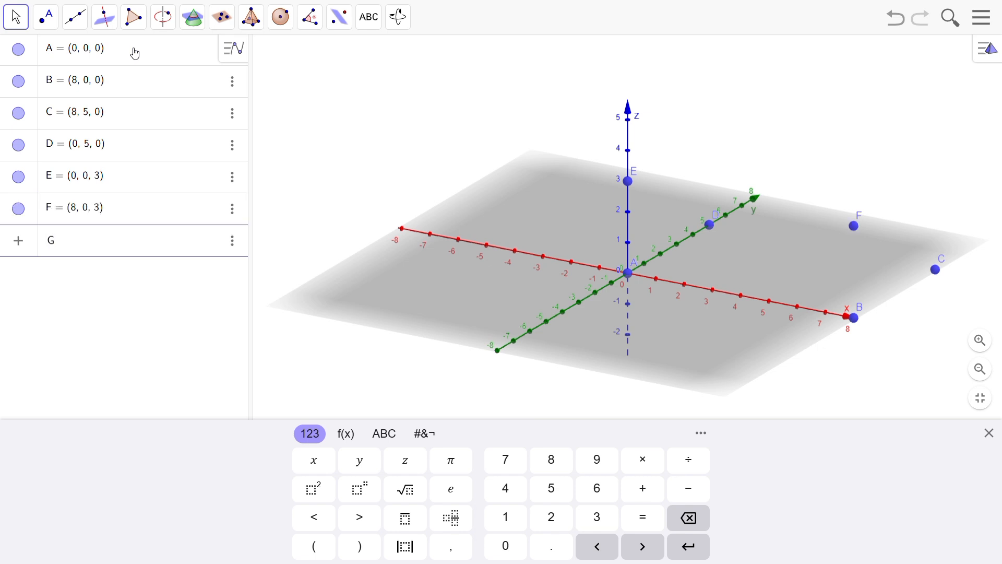
type(" = (8,5,3")
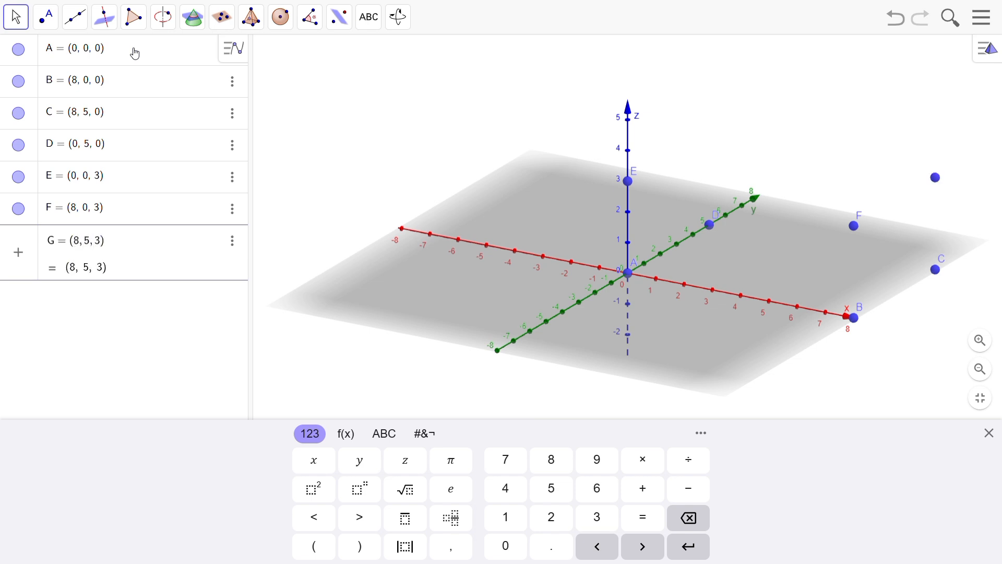
key("Return")
type("H=")
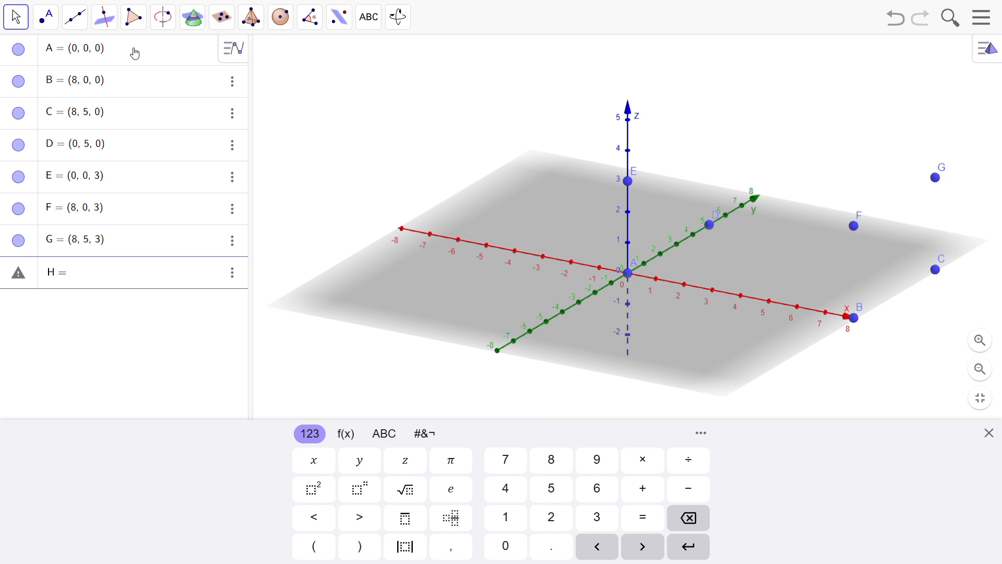
type("()")
type("0")
type(",")
type("5,3")
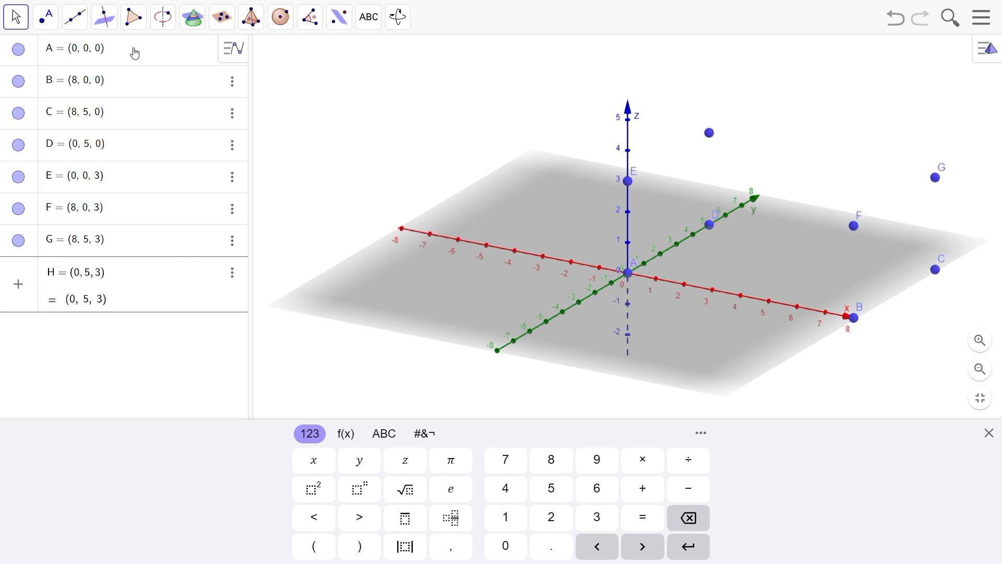
key("Return")
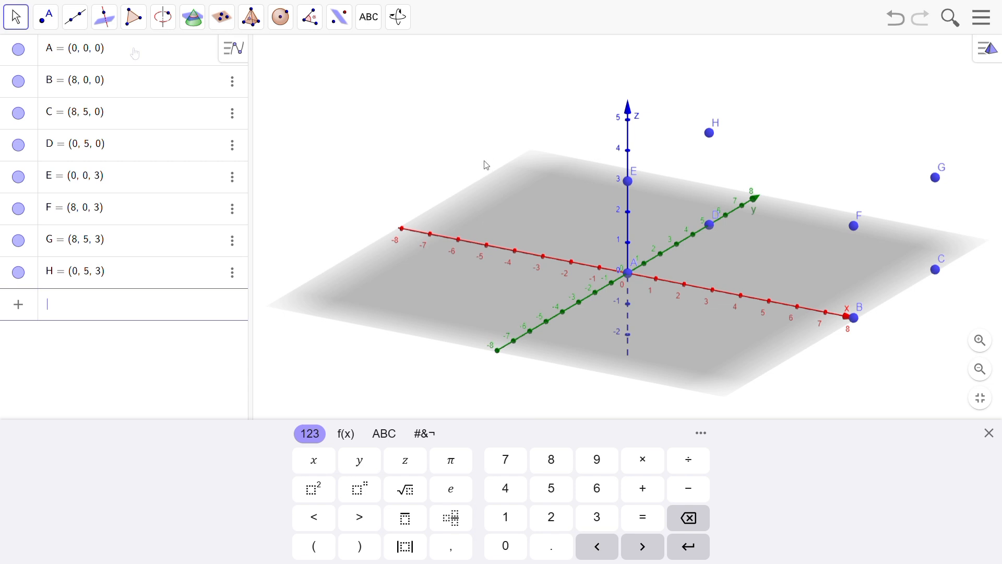
Create the box's base face as a polygon through points A, B, C and D.
left_click(131, 31)
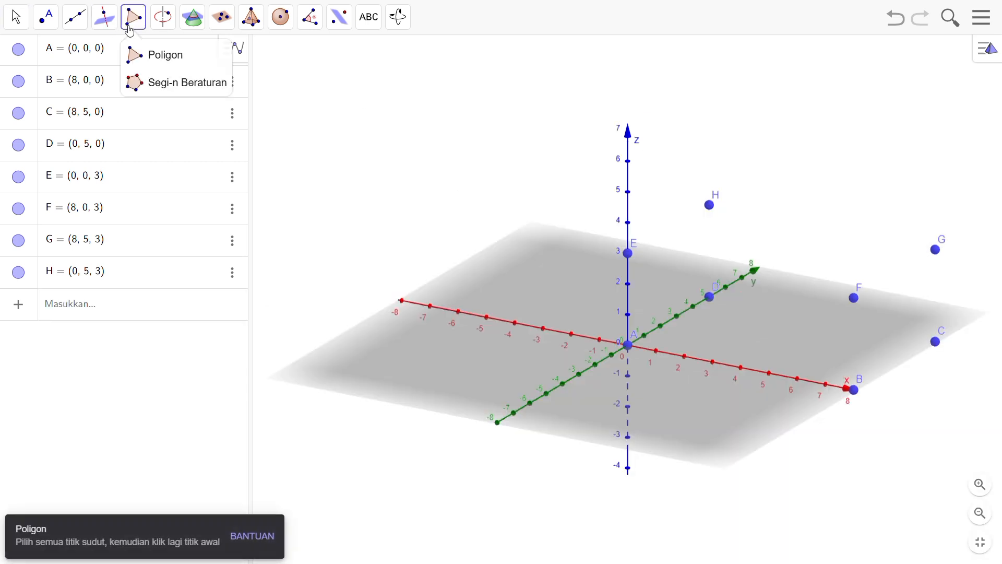
left_click(178, 62)
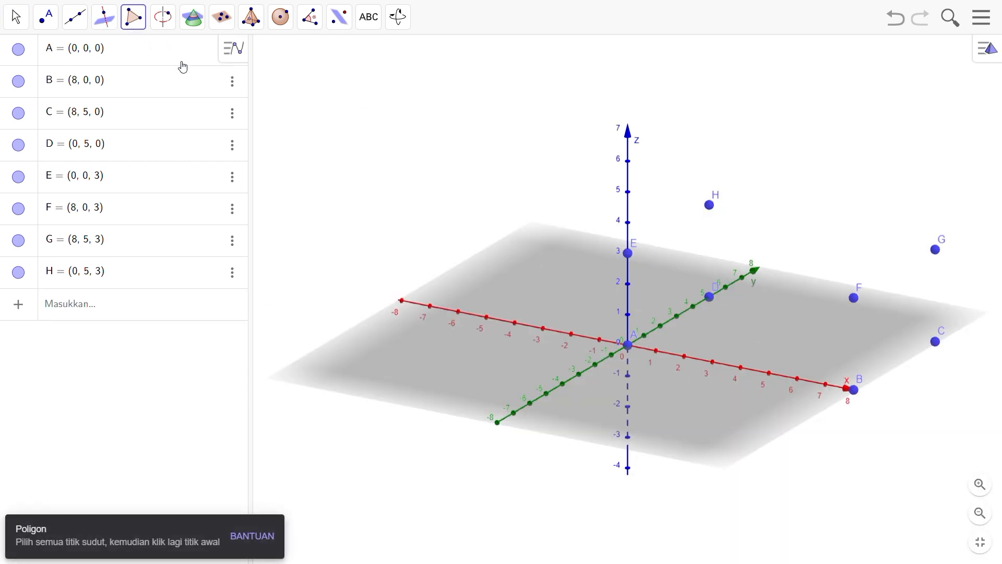
left_click(630, 346)
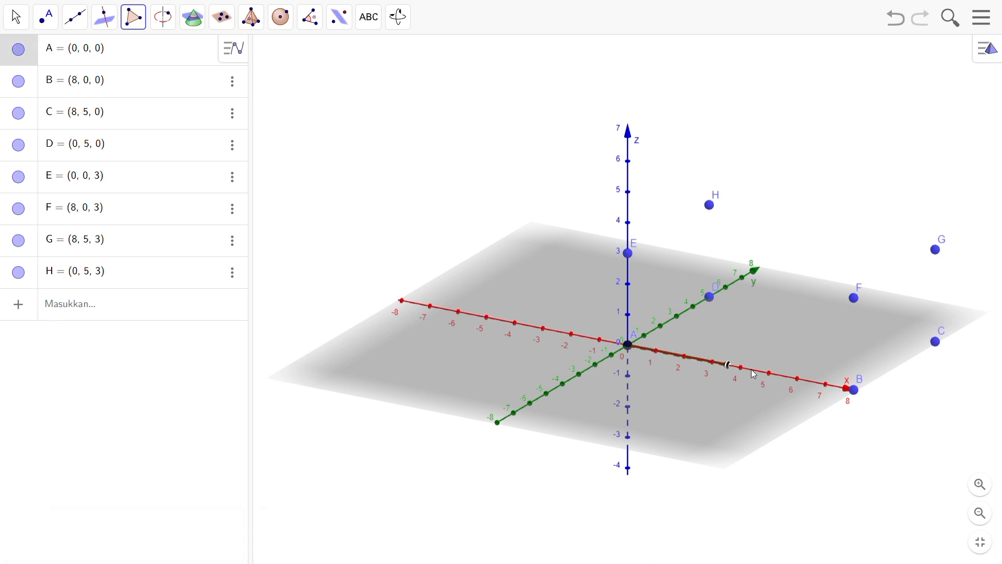
left_click(856, 391)
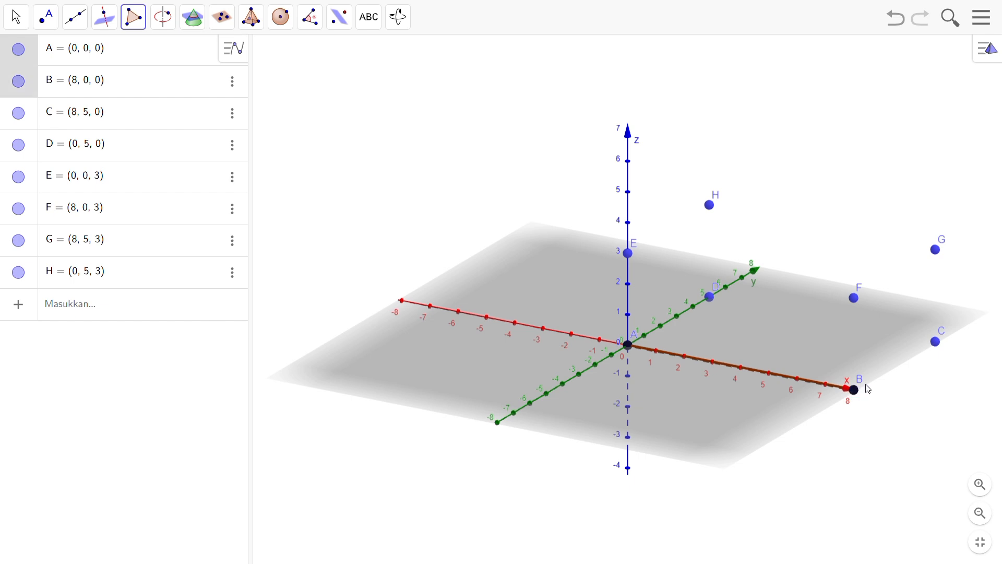
left_click(938, 343)
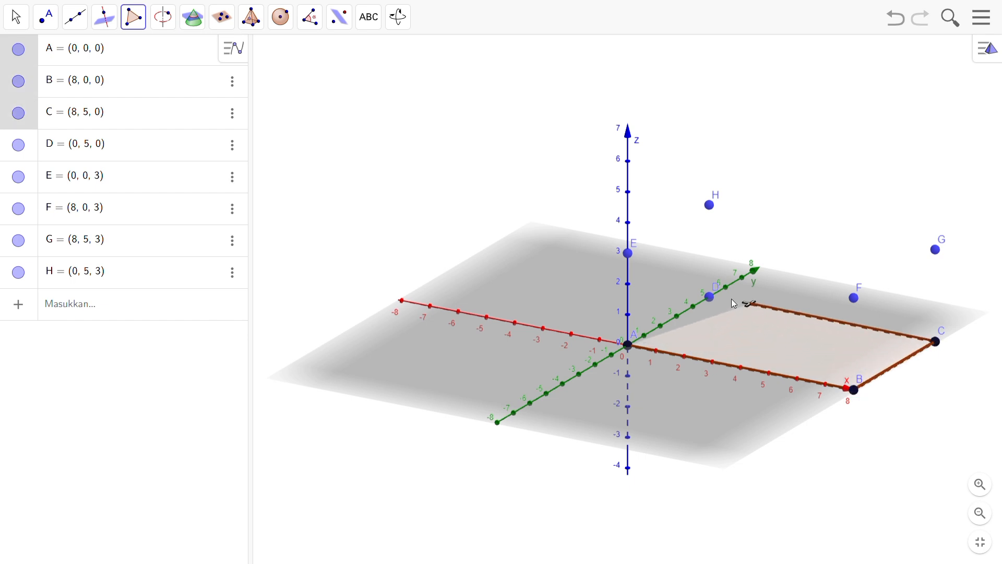
left_click(708, 298)
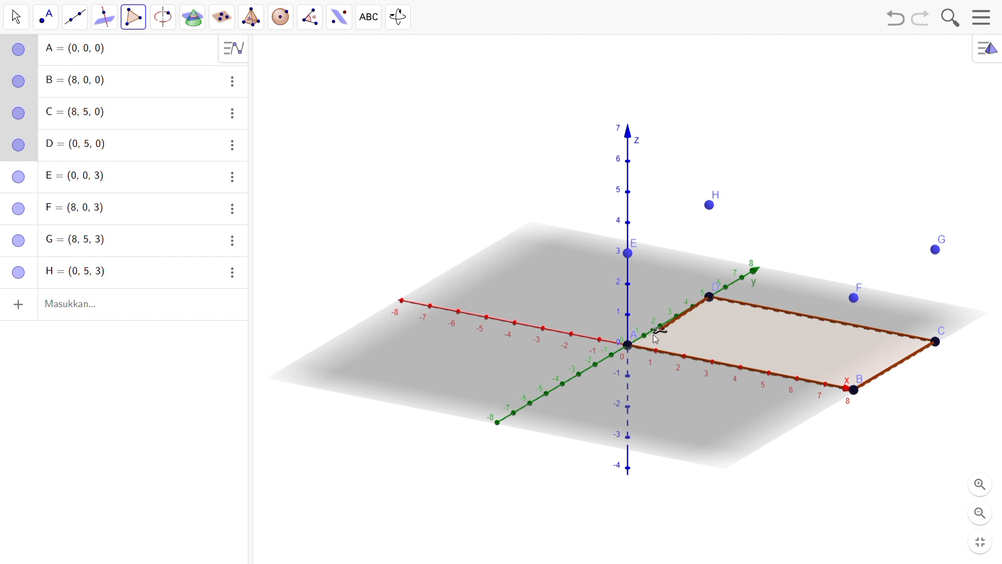
left_click(630, 345)
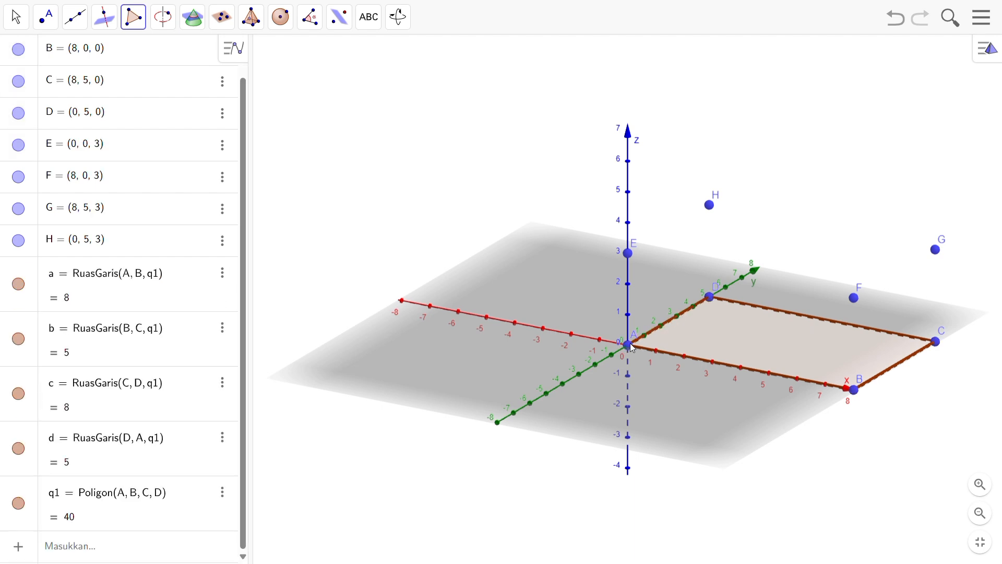
Create the box's upper face as a polygon through points E, F, G and H.
left_click(629, 253)
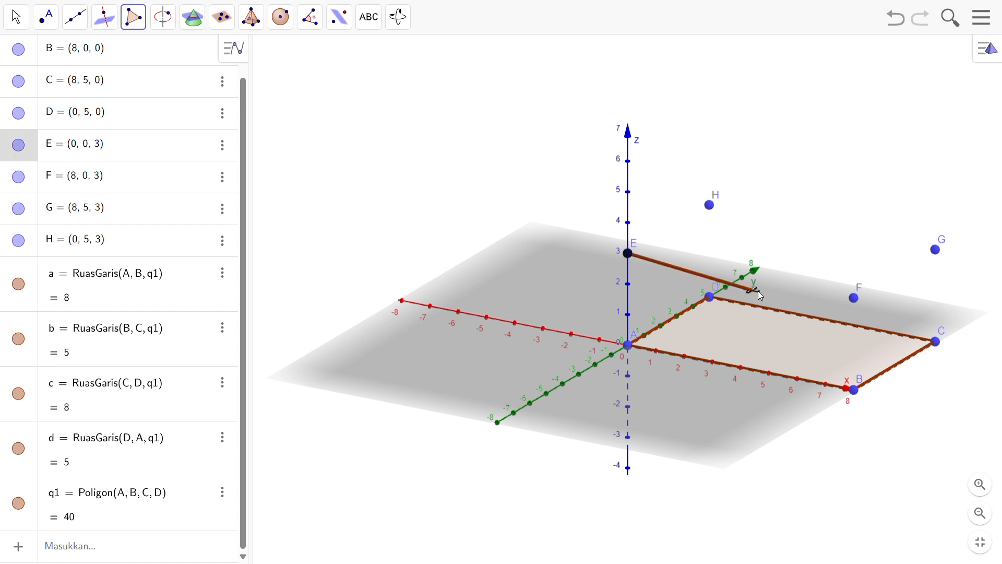
left_click(854, 299)
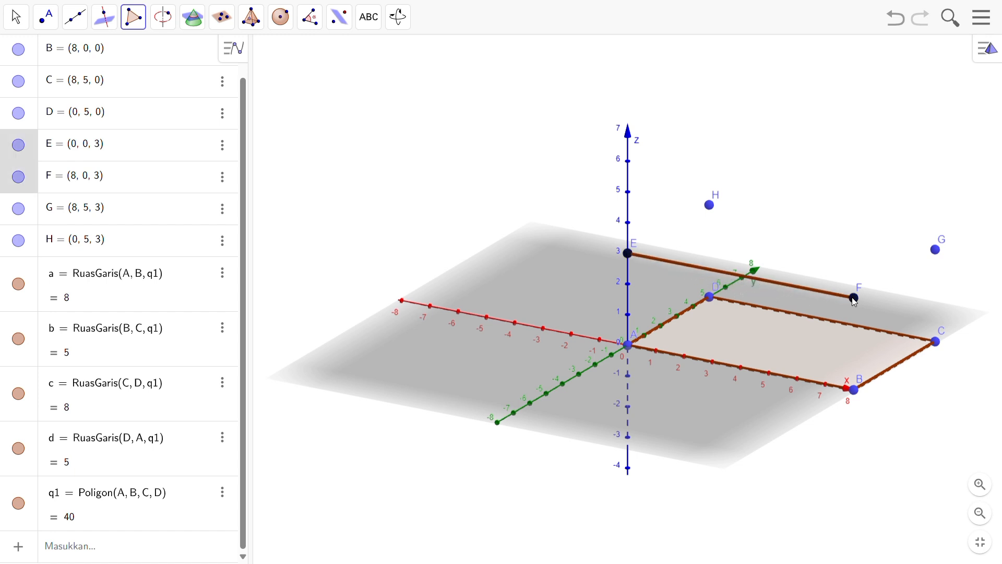
left_click(939, 252)
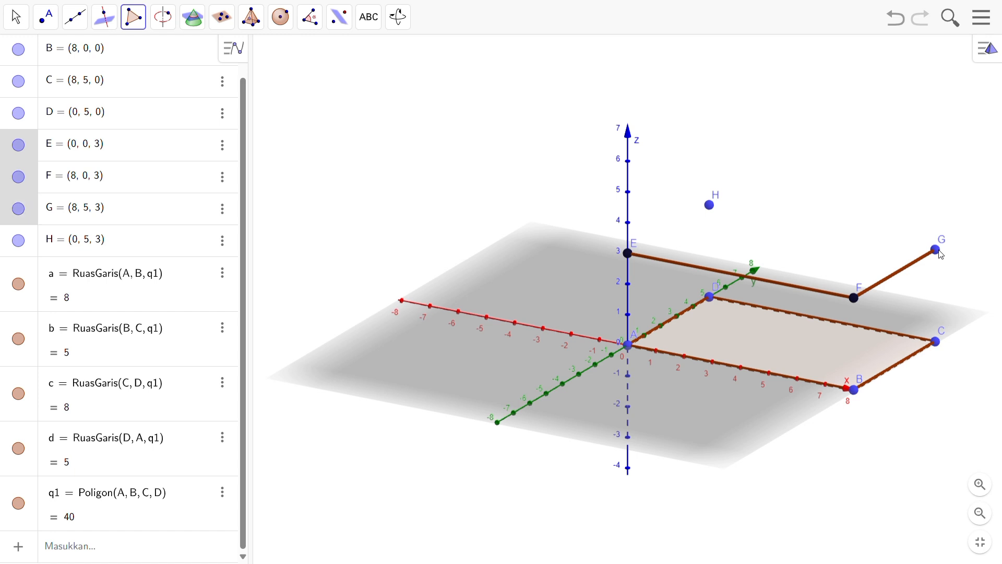
left_click(714, 206)
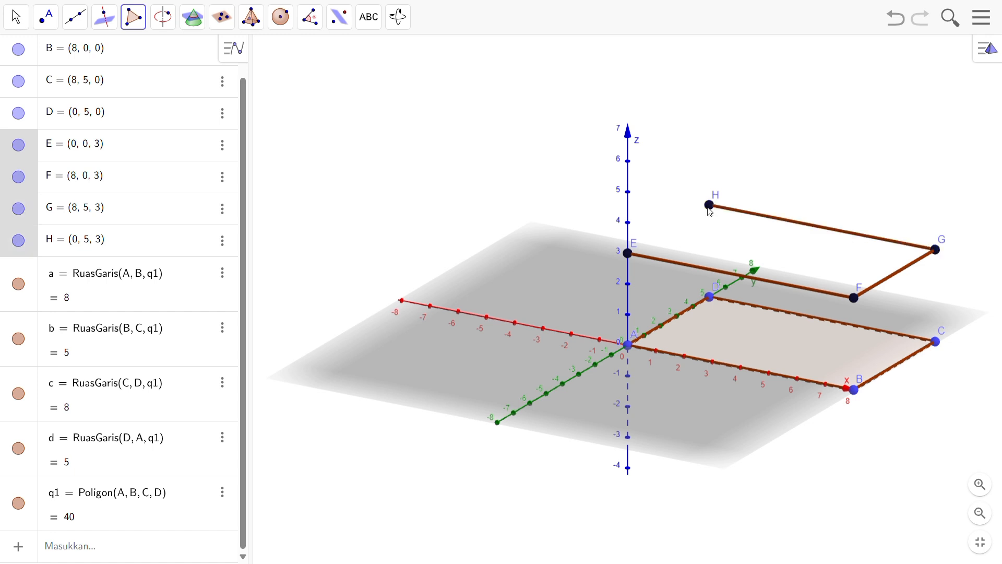
left_click(629, 254)
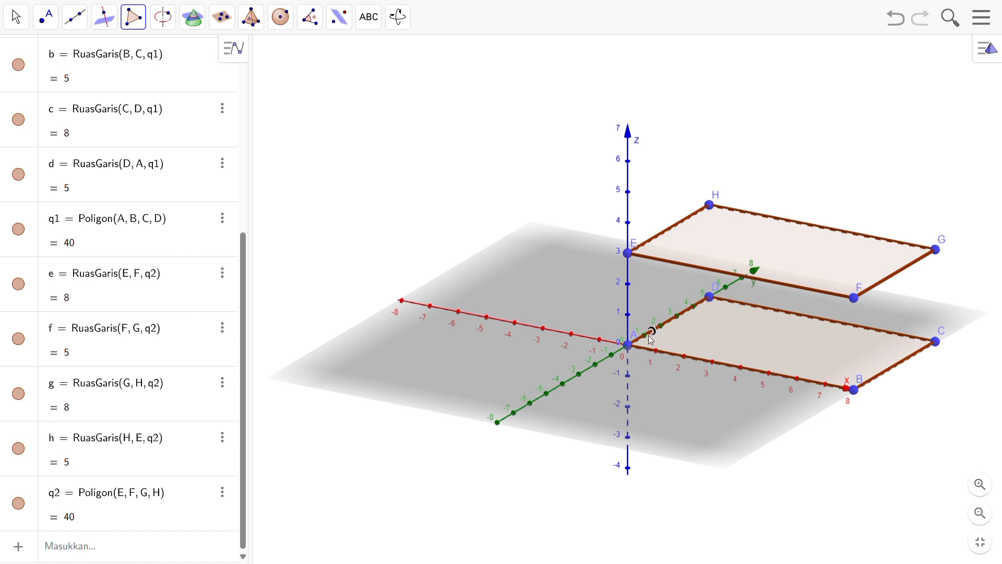
Create the front side face as a polygon through points A, B, F and E.
left_click(629, 344)
left_click(854, 389)
left_click(854, 298)
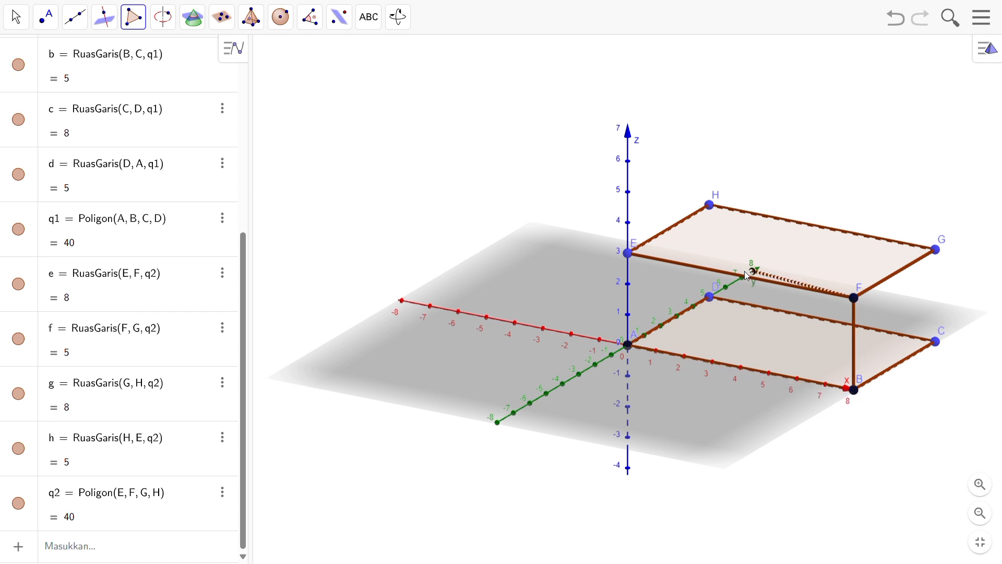
left_click(627, 254)
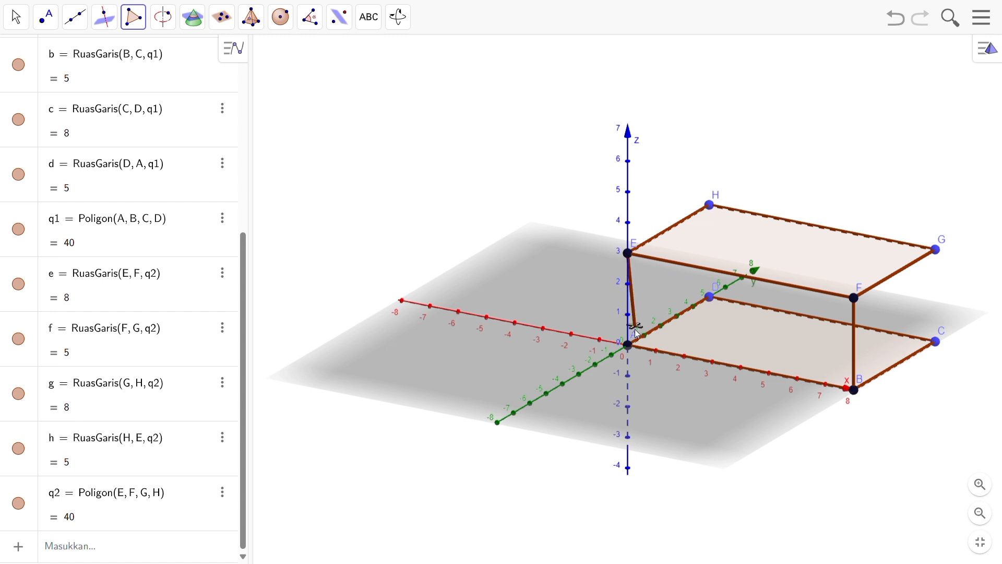
left_click(629, 346)
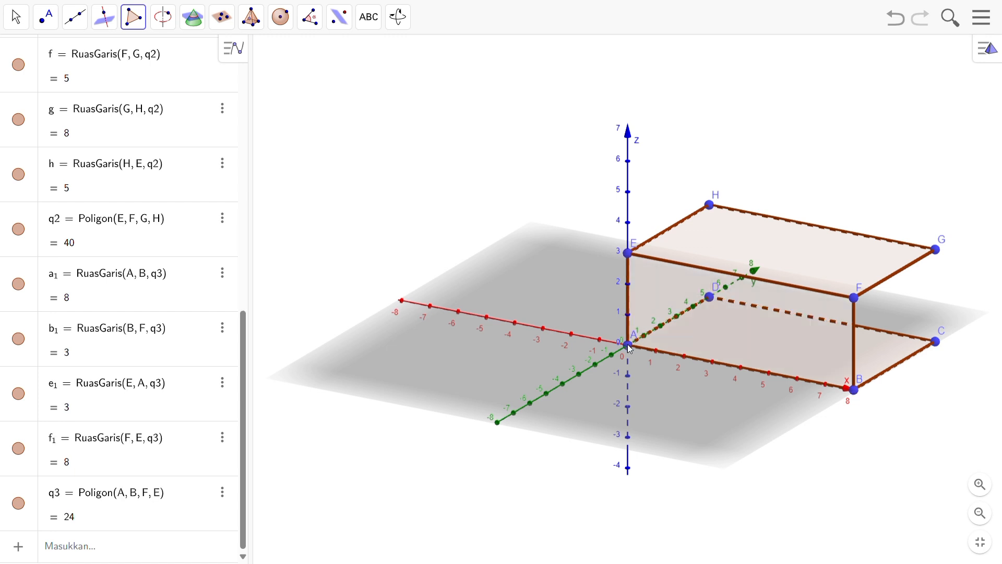
Create the side face at x = 8 as a polygon through points B, C, G and F.
left_click(854, 390)
left_click(937, 342)
left_click(937, 252)
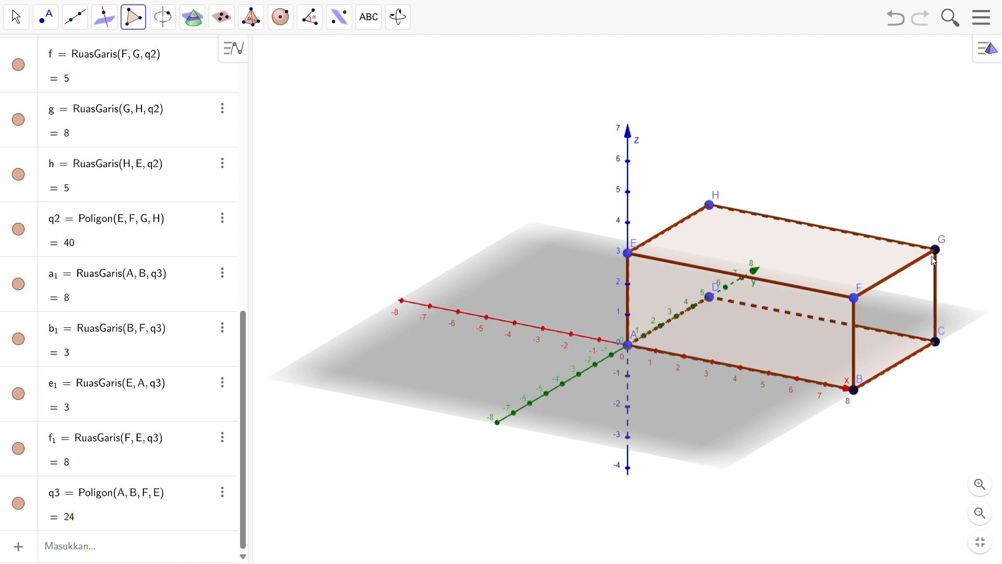
left_click(857, 300)
left_click(856, 391)
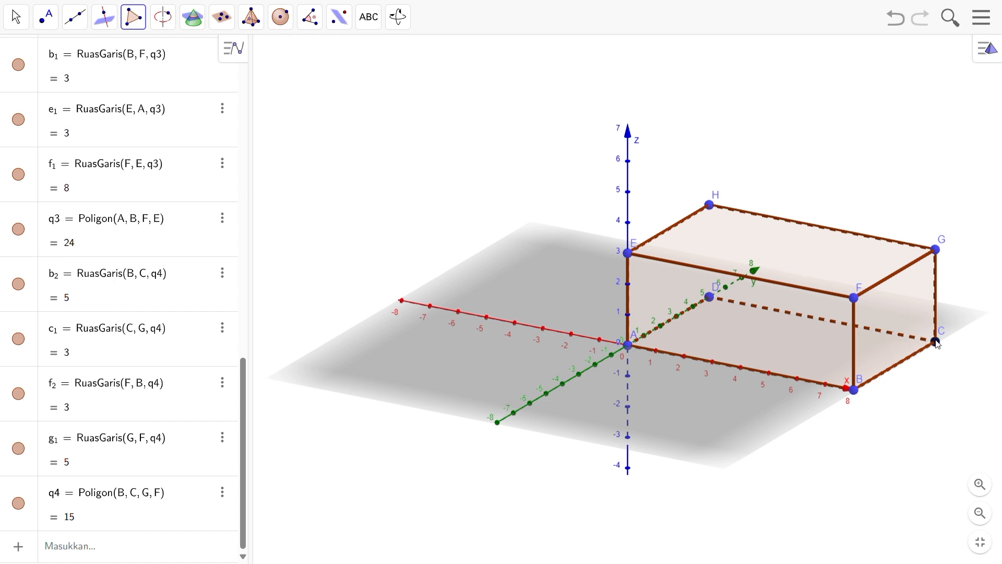
Create the back face as a polygon through points C, D, H and G.
left_click(710, 297)
left_click(711, 206)
left_click(935, 251)
left_click(936, 342)
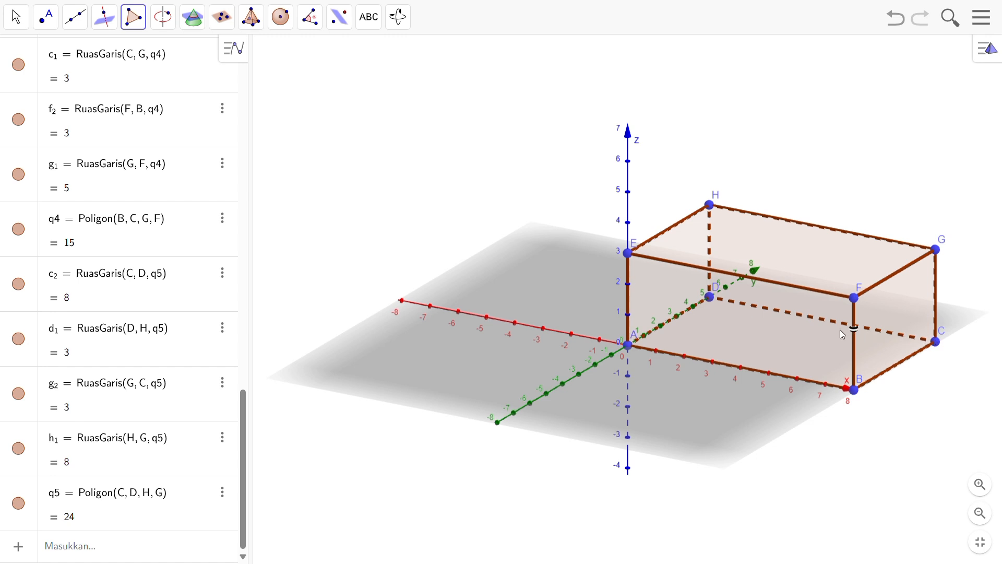
Close the box with a polygon through points D, A, E and H.
left_click(710, 298)
left_click(629, 345)
left_click(629, 253)
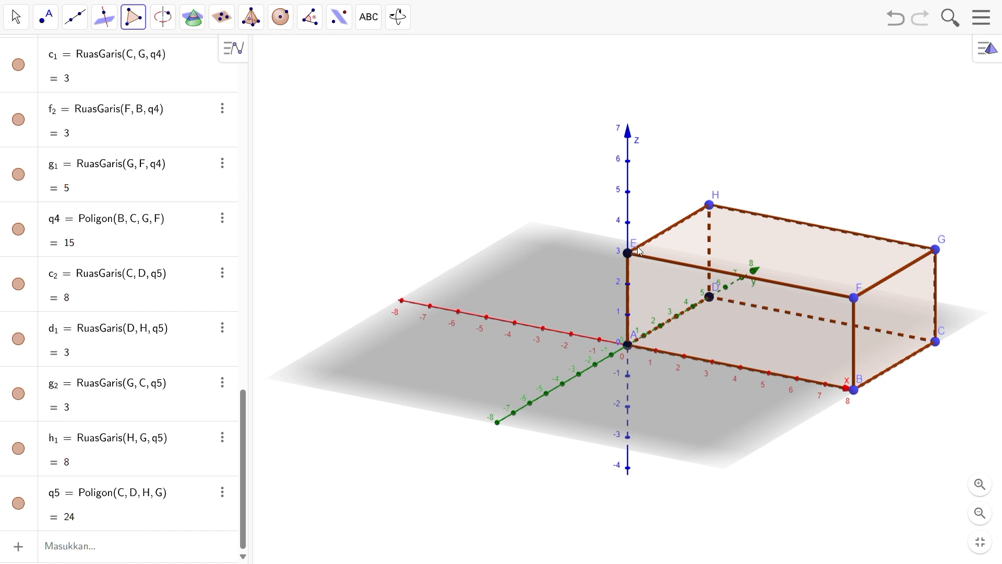
left_click(713, 206)
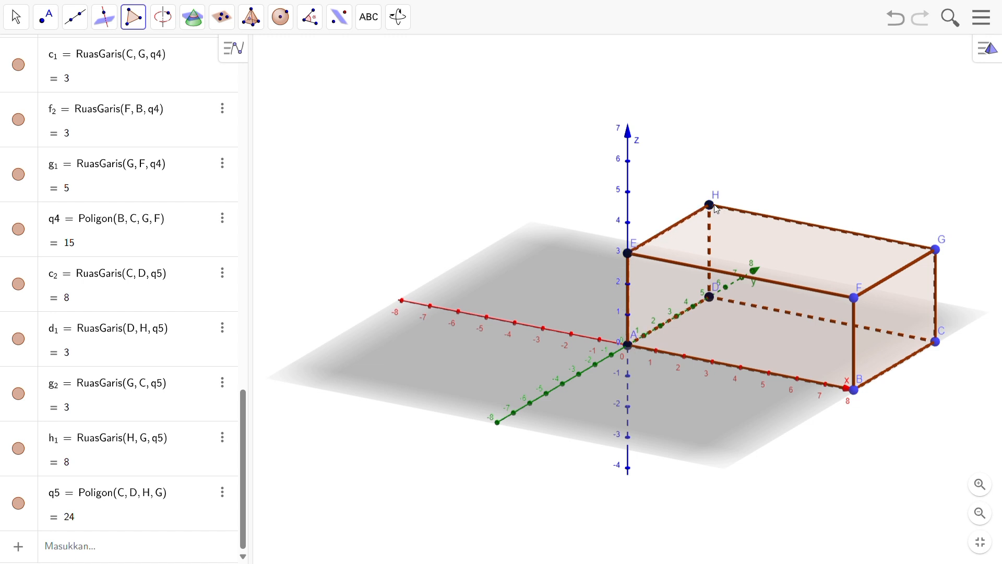
left_click(710, 297)
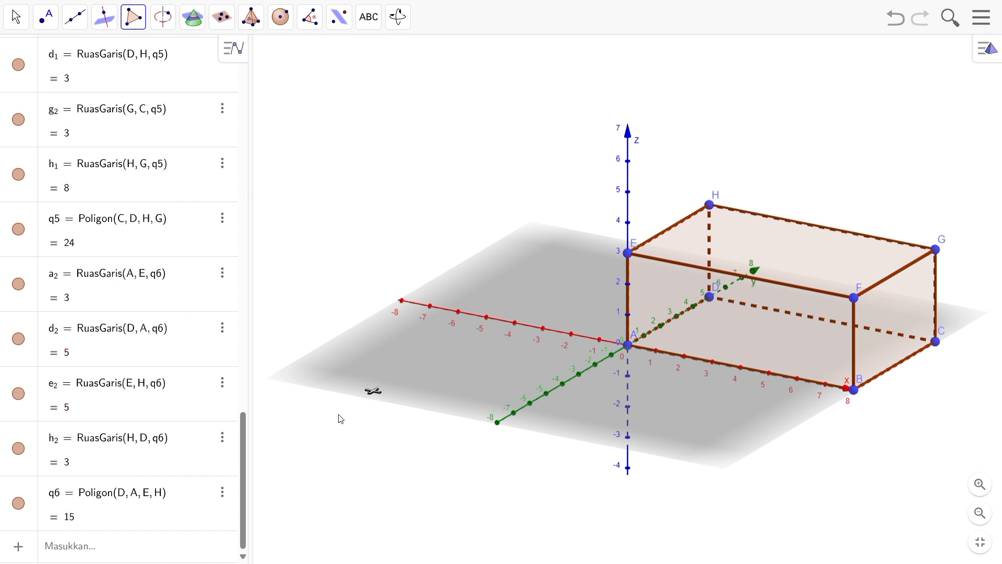
Define a value named Volume as the product 8 · 5 · 3 of the box's dimensions.
left_click(136, 538)
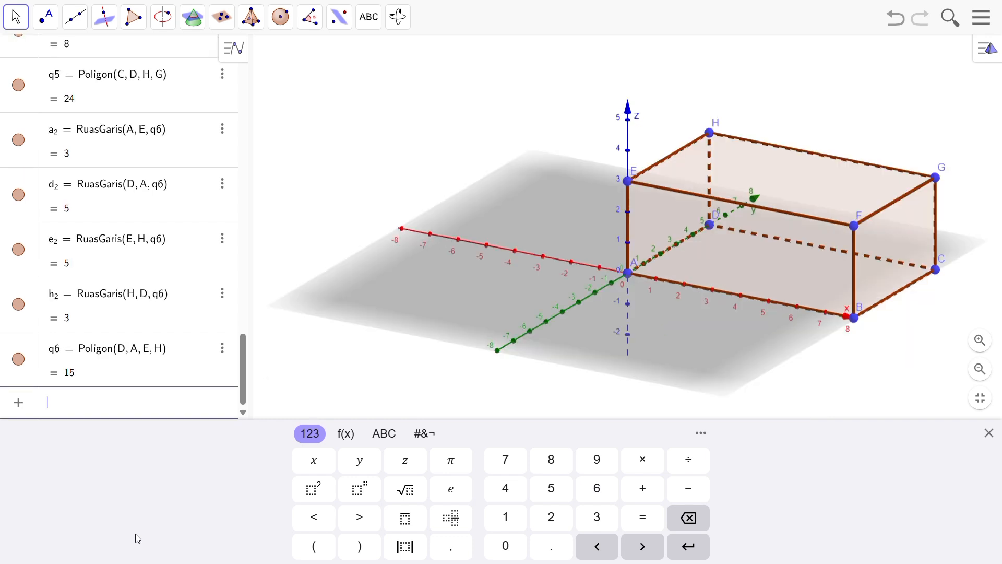
type("Volume ")
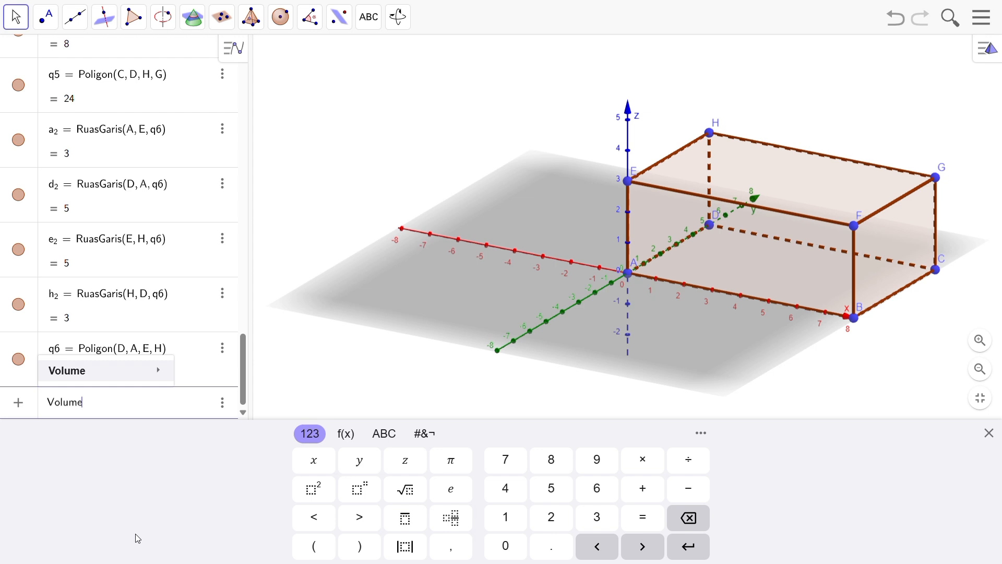
type("= ")
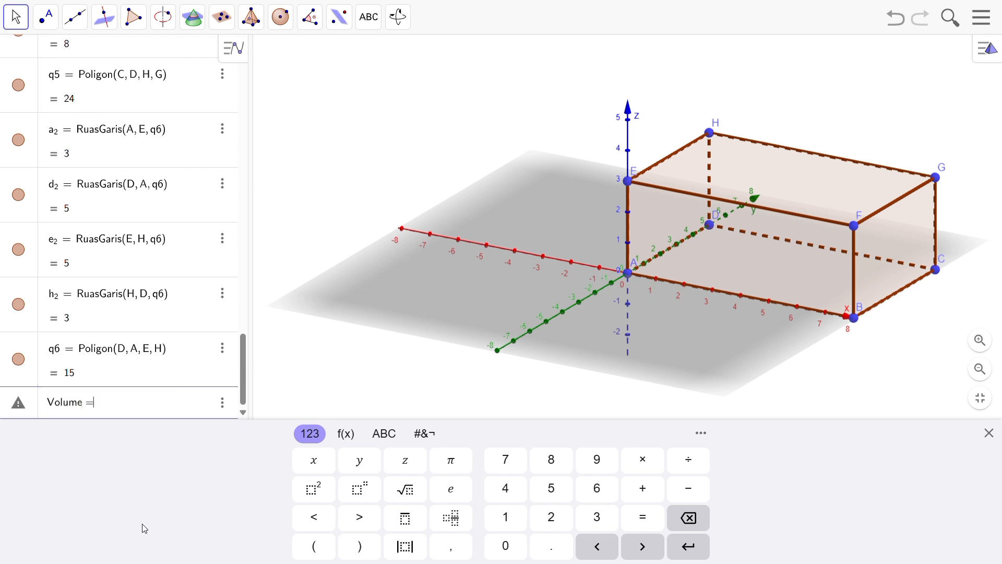
type("8")
left_click(345, 442)
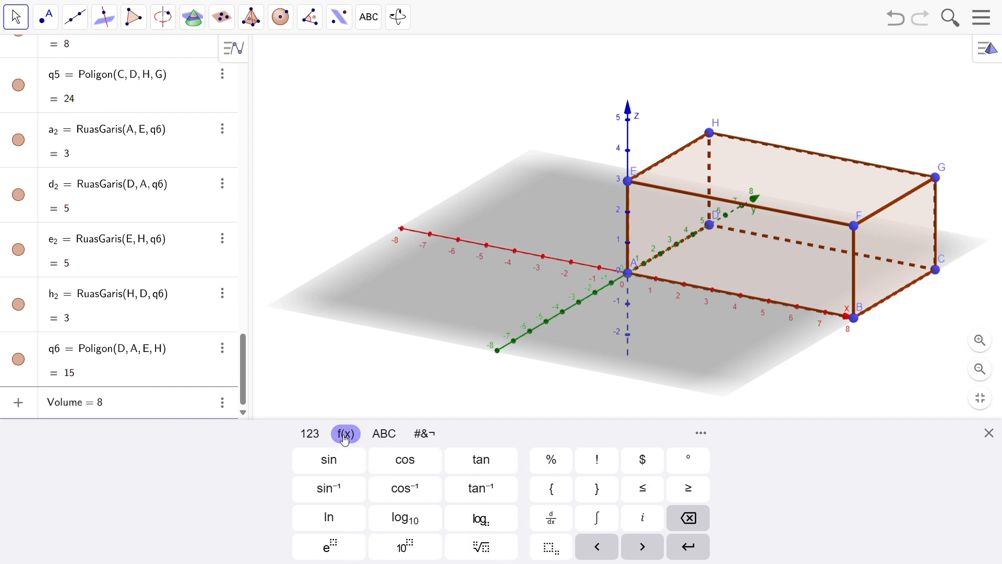
left_click(316, 437)
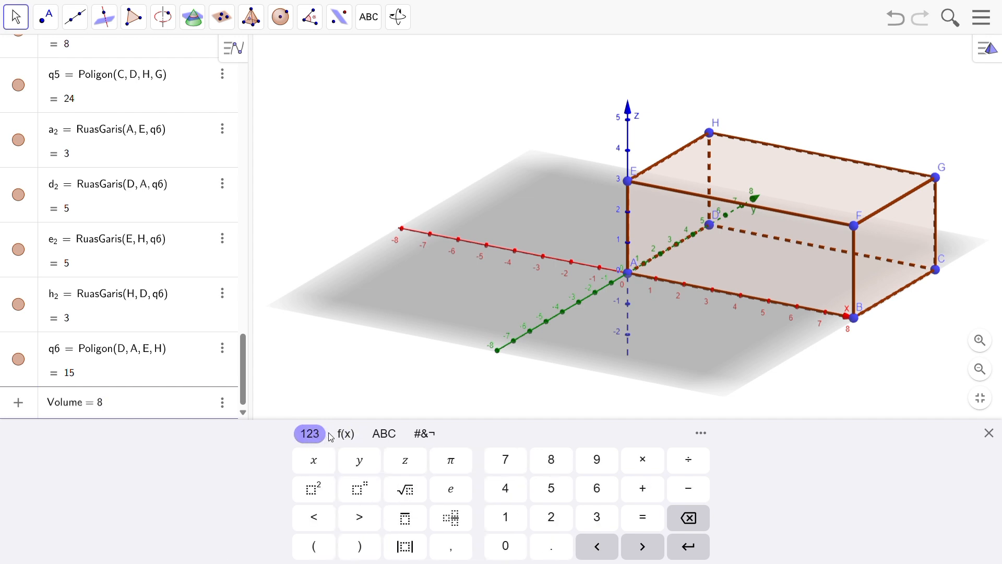
left_click(644, 466)
type("5")
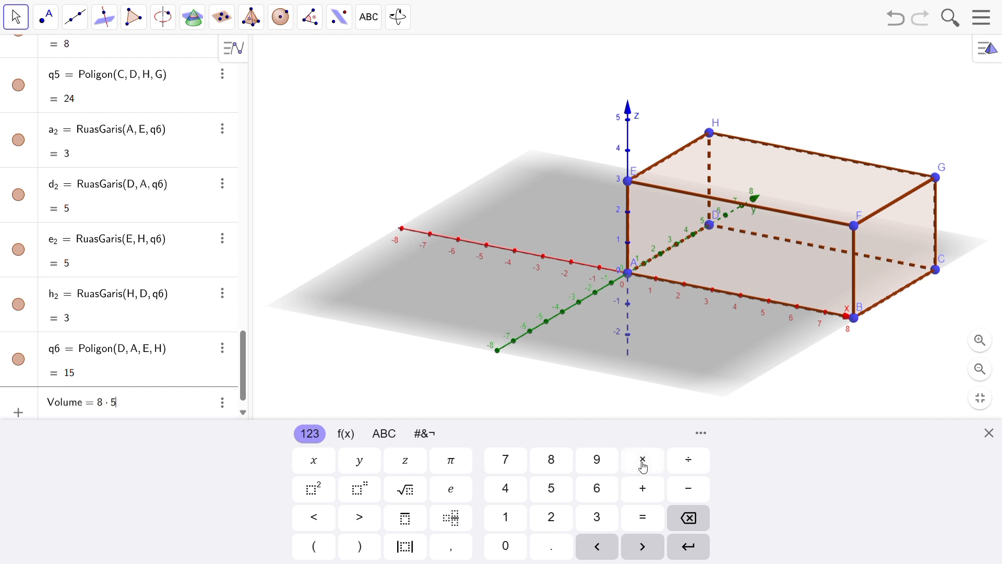
left_click(644, 466)
type("3")
key("Return")
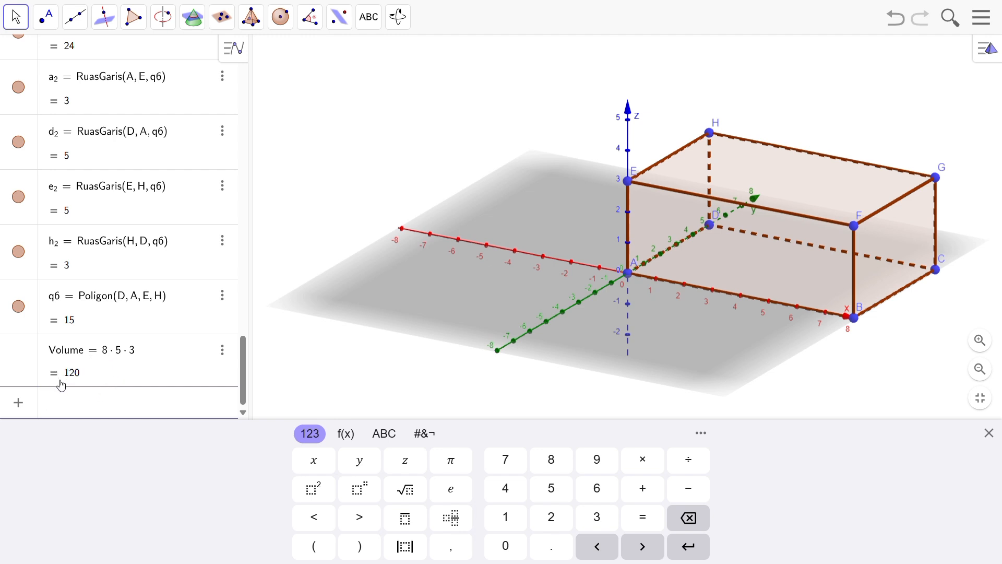
scroll(510, 329, "down", 3)
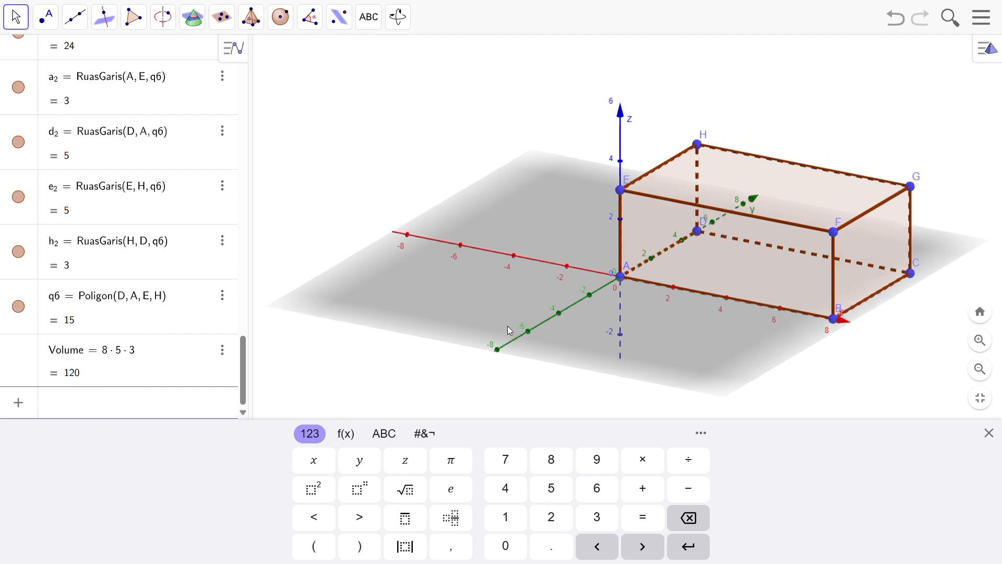